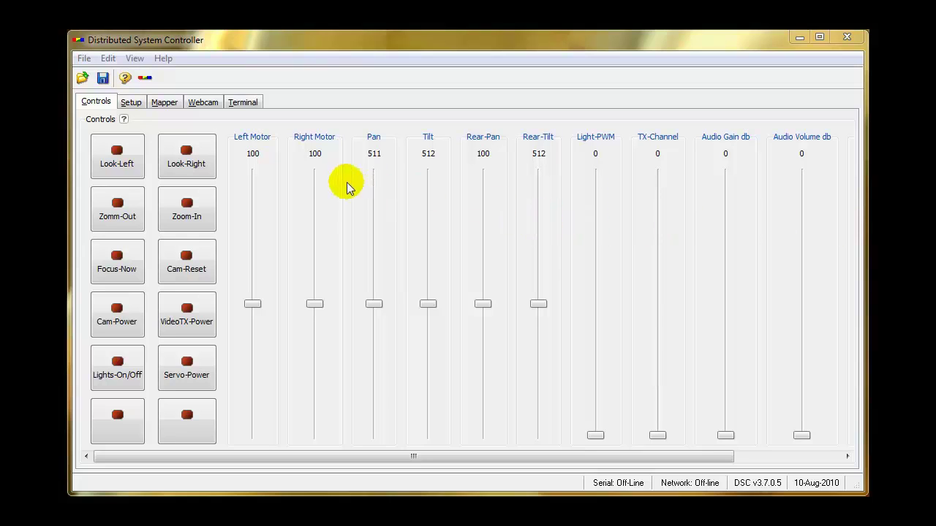
- Enable the TCP network connection to 192.168.1.30 on port 10001 and send the command "get help" from the text terminal
{"action": "left_click", "coordinate": [131, 104]}
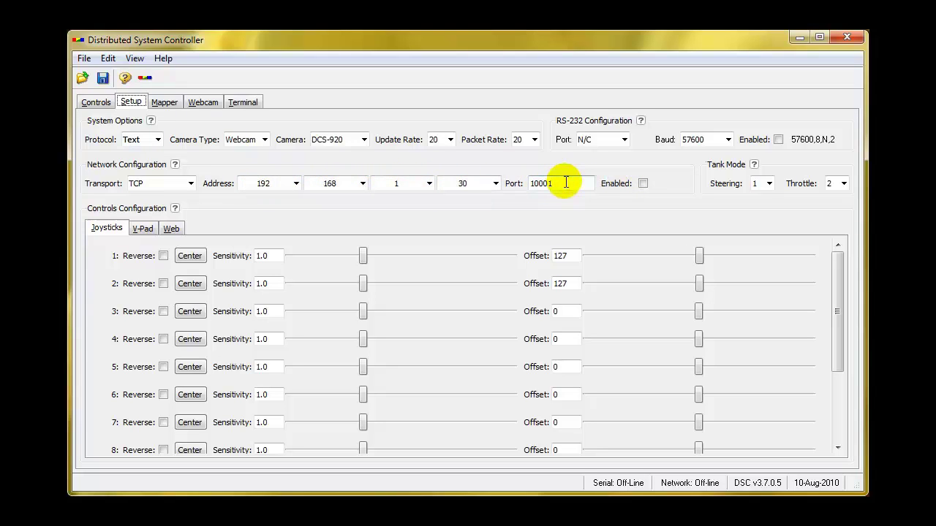
{"action": "left_click", "coordinate": [643, 183]}
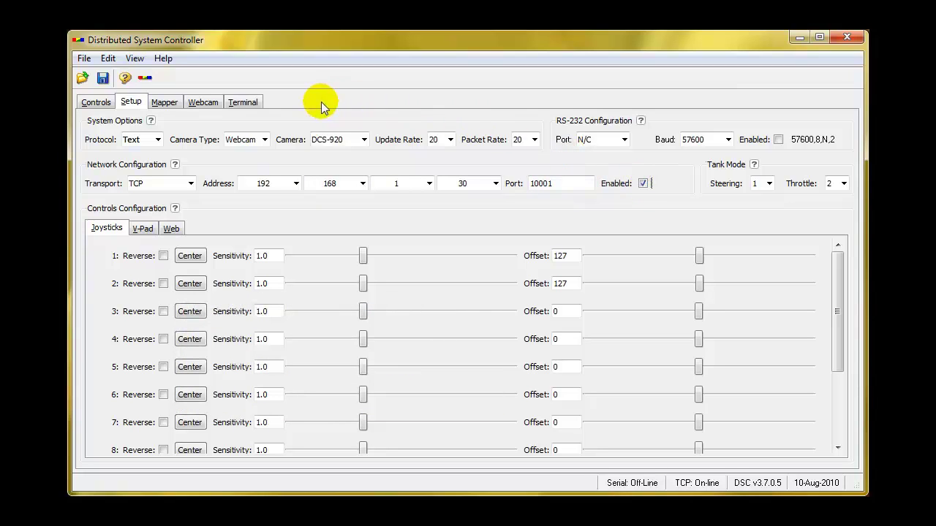
{"action": "left_click", "coordinate": [237, 102]}
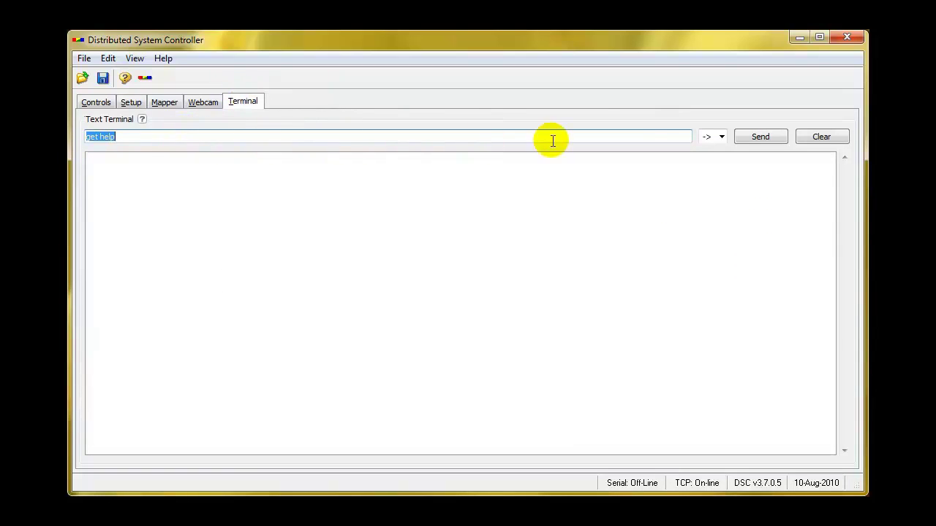
{"action": "left_click", "coordinate": [756, 137]}
{"action": "left_click", "coordinate": [496, 176]}
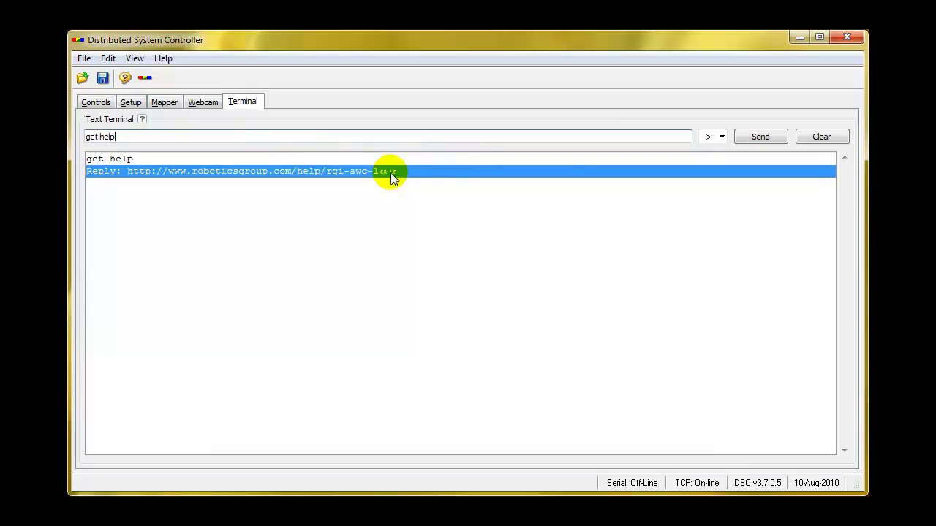
{"action": "left_click", "coordinate": [315, 158]}
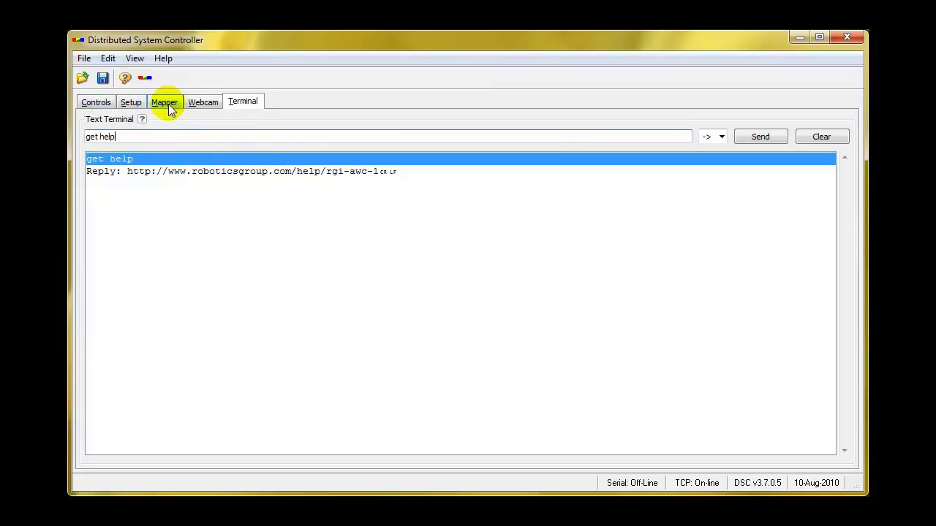
- Review the control mappings for the Pan servo and operate the Pan slider to move servo 1
{"action": "left_click", "coordinate": [167, 104]}
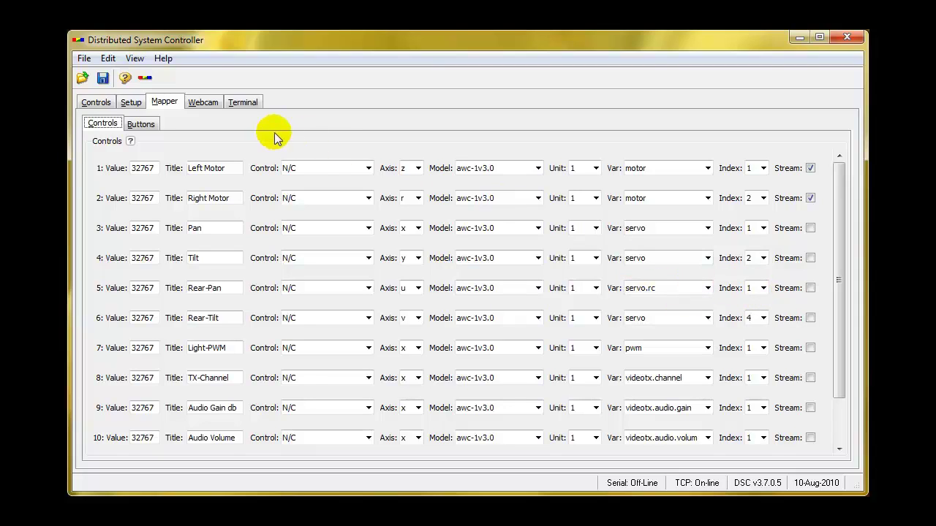
{"action": "left_click", "coordinate": [92, 103]}
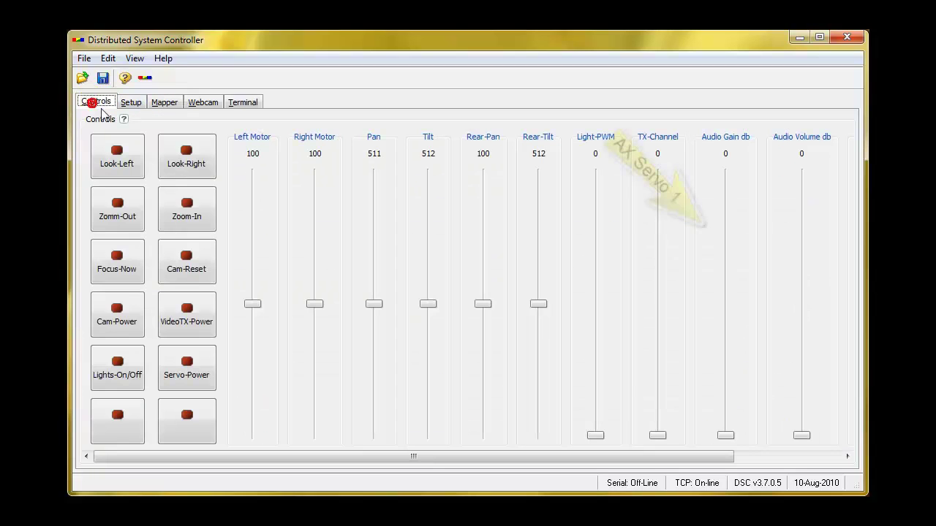
{"action": "left_click_drag", "start_coordinate": [373, 303], "coordinate": [425, 300]}
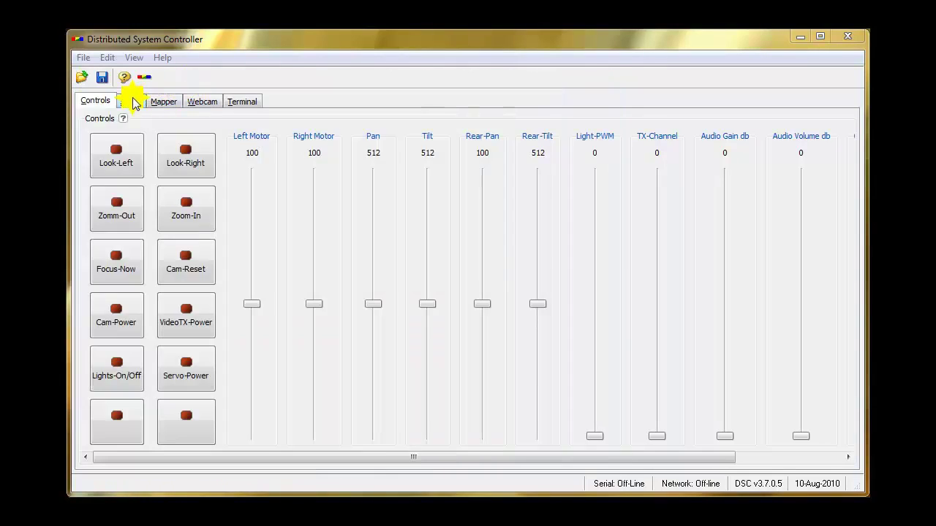
- Set the last two octets of the network address to 1 and 30, and enable the TCP connection
{"action": "left_click", "coordinate": [131, 102]}
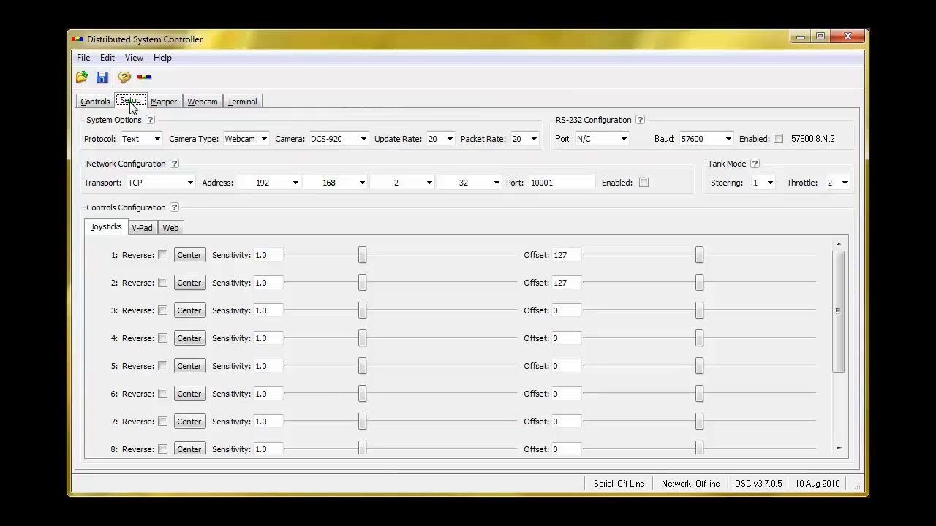
{"action": "left_click", "coordinate": [429, 184]}
{"action": "left_click", "coordinate": [390, 196]}
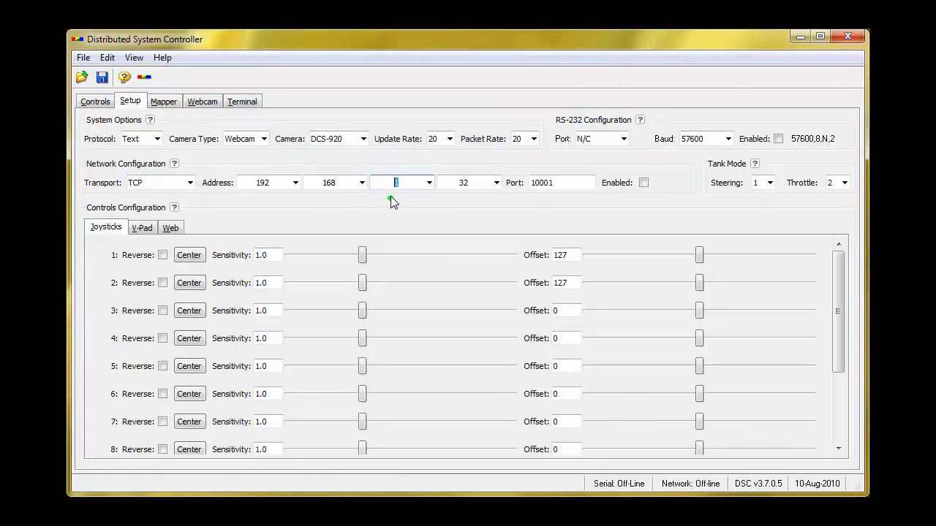
{"action": "left_click", "coordinate": [497, 183]}
{"action": "left_click", "coordinate": [454, 199]}
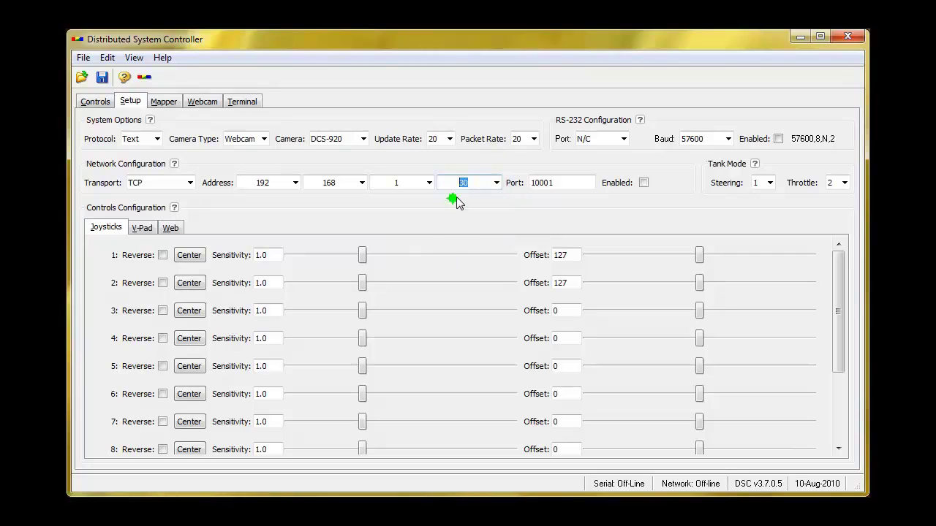
{"action": "left_click", "coordinate": [644, 183]}
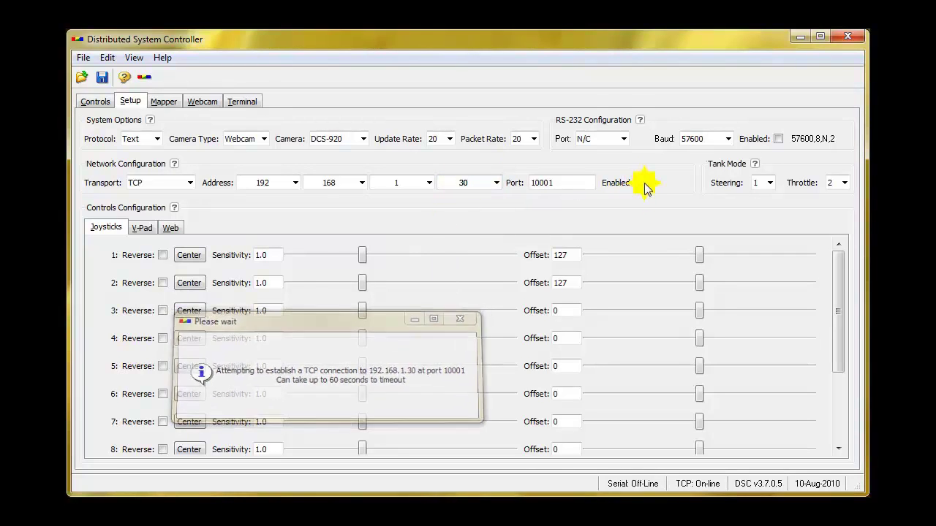
- Query the infrared sensor repeatedly from the text terminal with the command "get pin.ir1"
{"action": "left_click", "coordinate": [245, 104]}
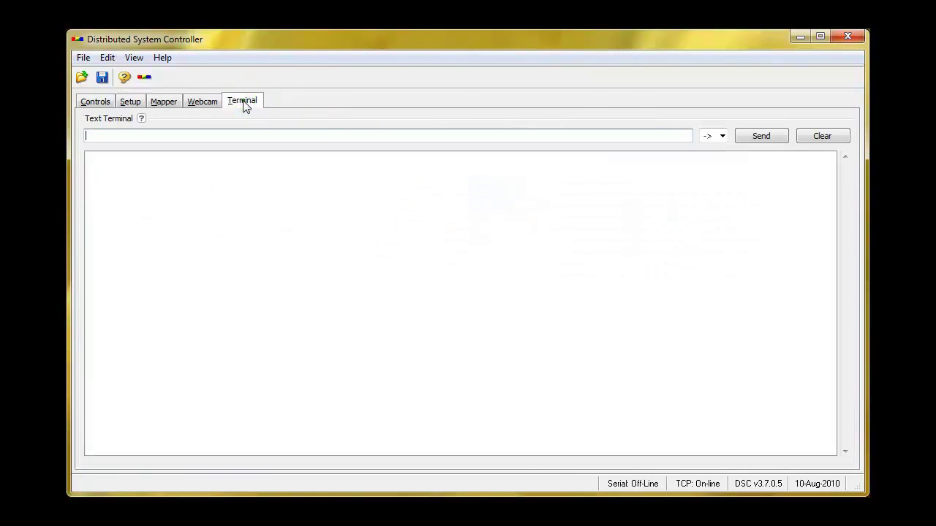
{"action": "left_click", "coordinate": [210, 135]}
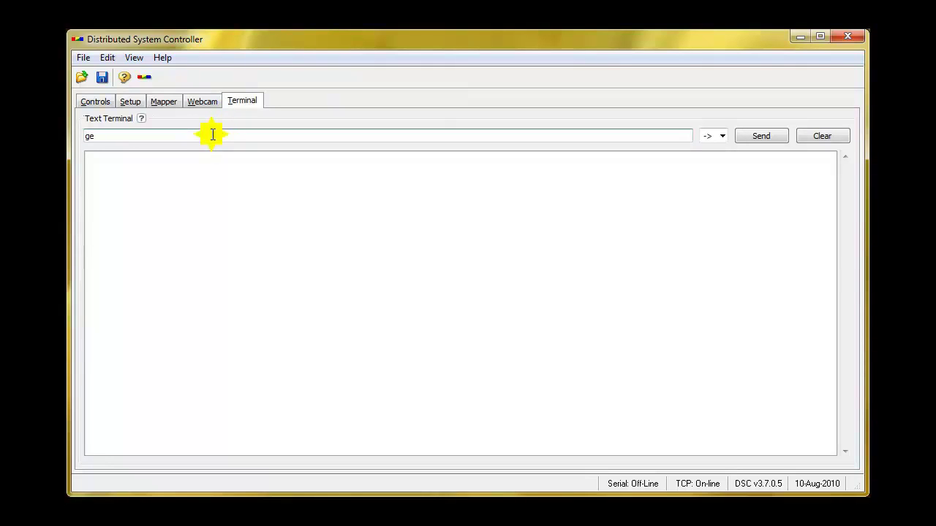
{"action": "type", "text": "get pin.ir1"}
{"action": "key", "text": "Return"}
{"action": "key", "text": "Return"}
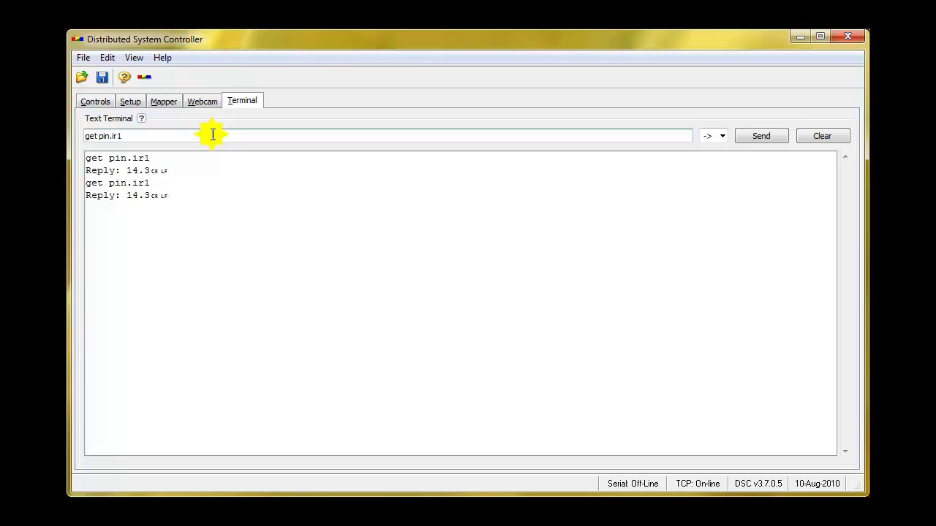
{"action": "key", "text": "Return"}
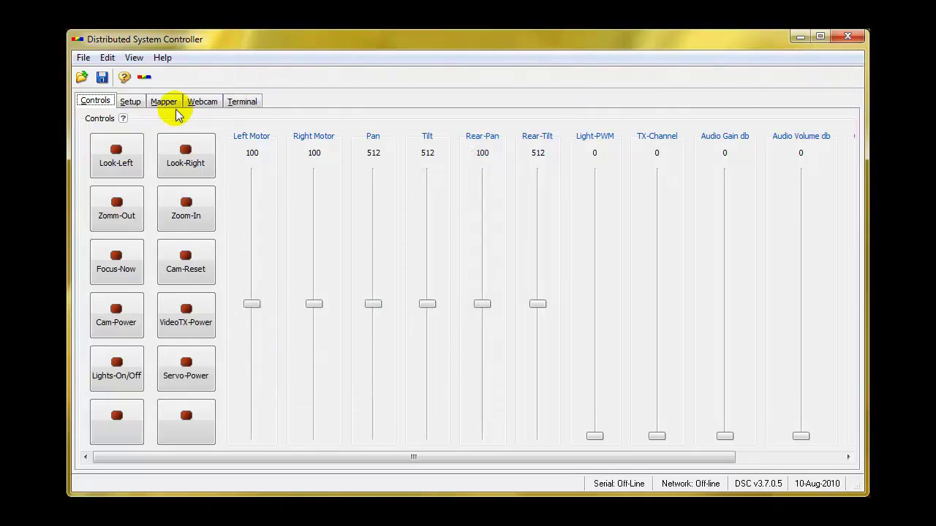
- Enable the TCP connection to 192.168.1.30 on port 10001 and test it with the terminal command "get help"
{"action": "left_click", "coordinate": [130, 101]}
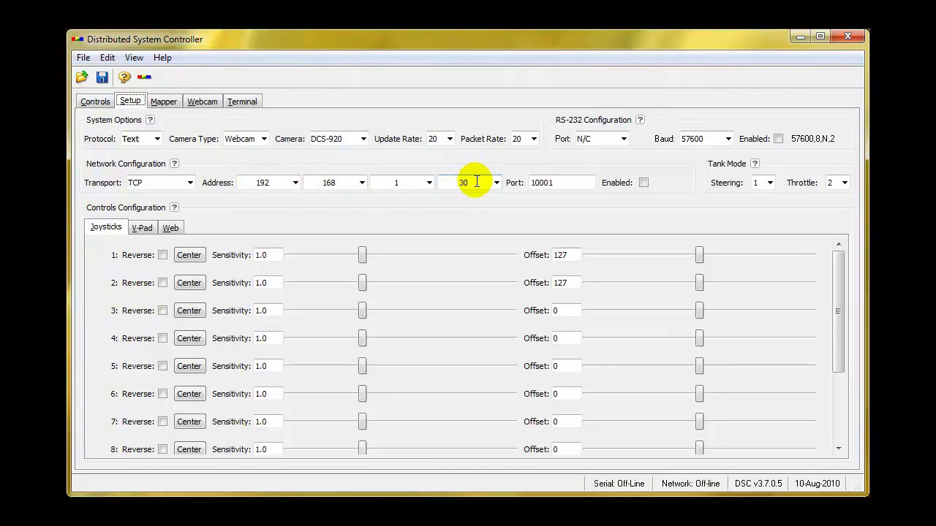
{"action": "left_click", "coordinate": [644, 183]}
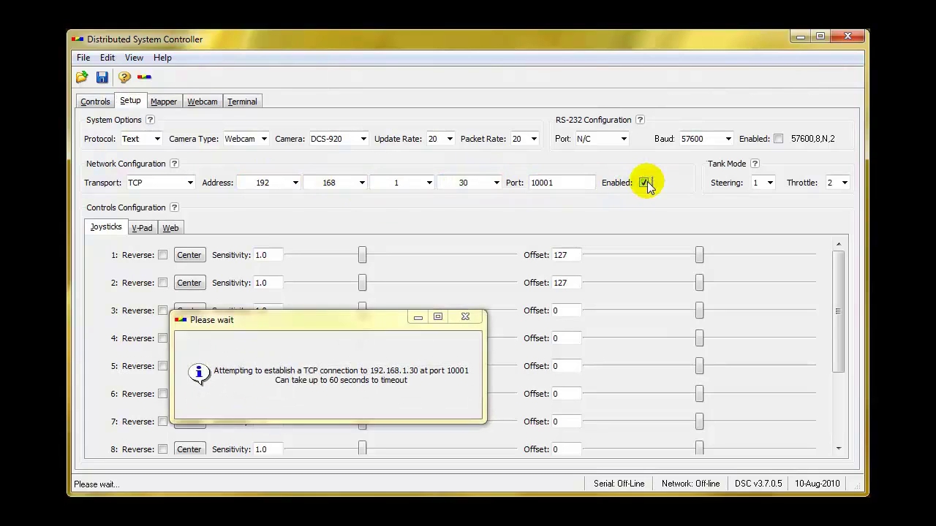
{"action": "left_click", "coordinate": [245, 102]}
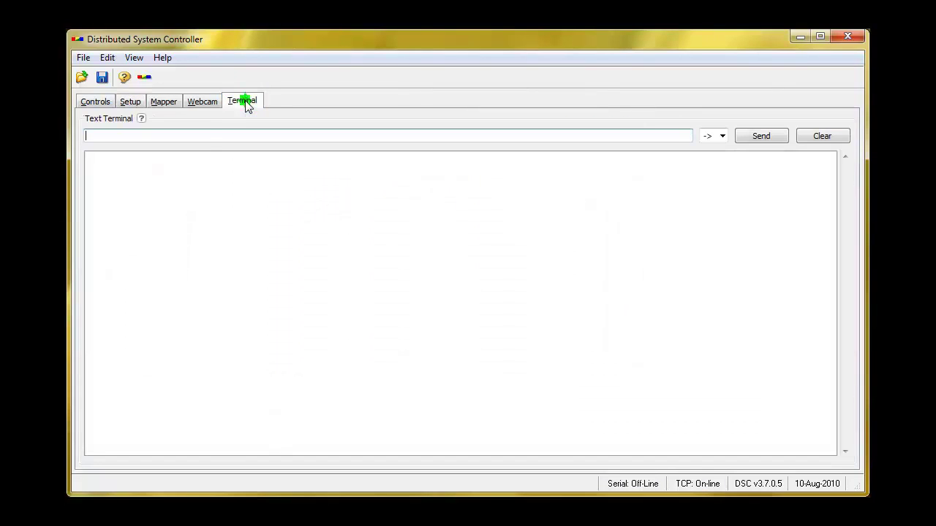
{"action": "left_click", "coordinate": [203, 136]}
{"action": "type", "text": "get help"}
{"action": "key", "text": "Return"}
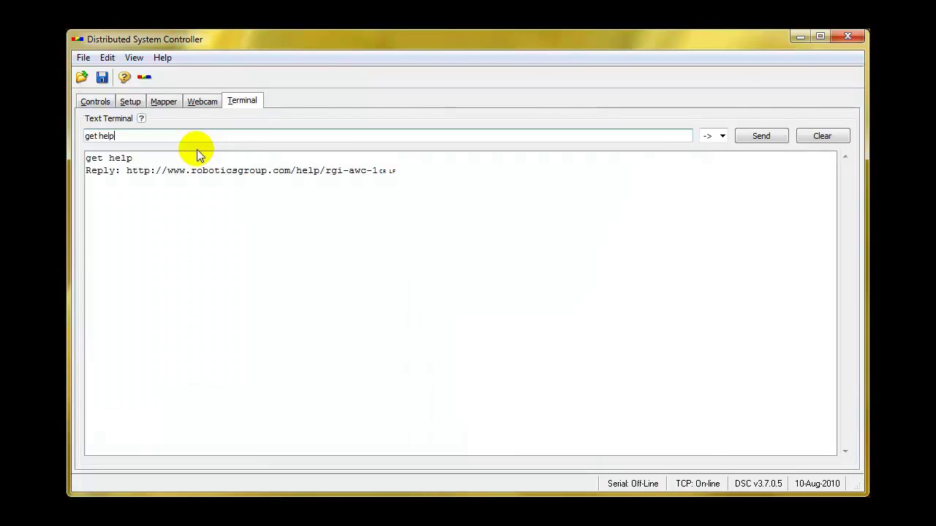
- Send terminal commands setting the lamp's pwm to 255, 0, 128, 20 and finally 0
{"action": "left_click", "coordinate": [154, 136]}
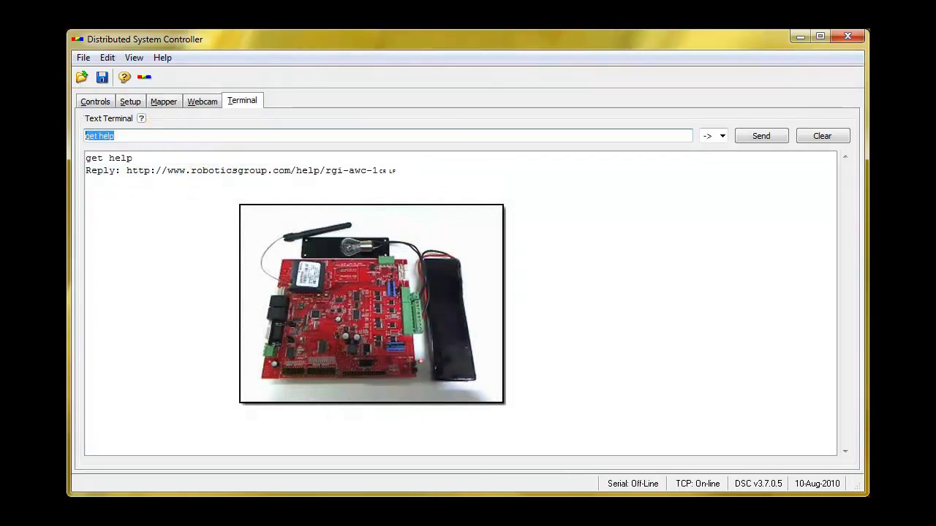
{"action": "type", "text": "se"}
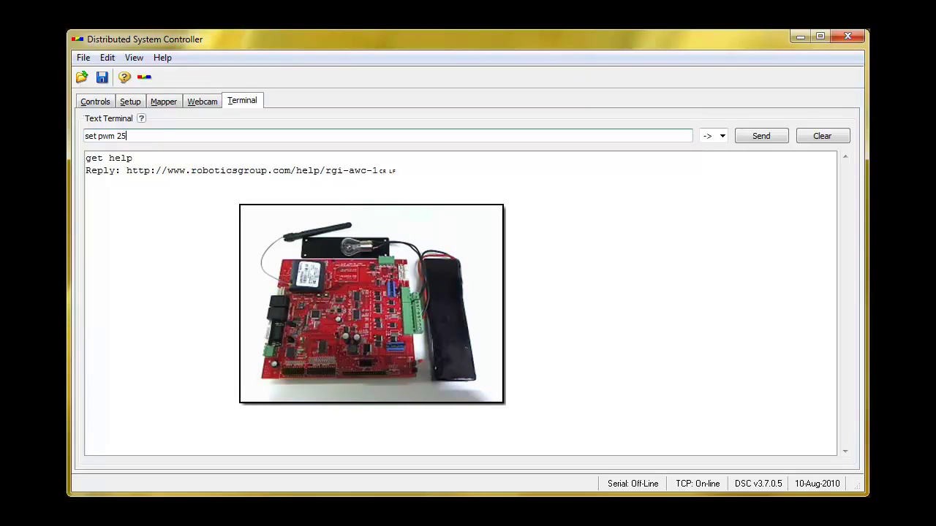
{"action": "key", "text": "Return"}
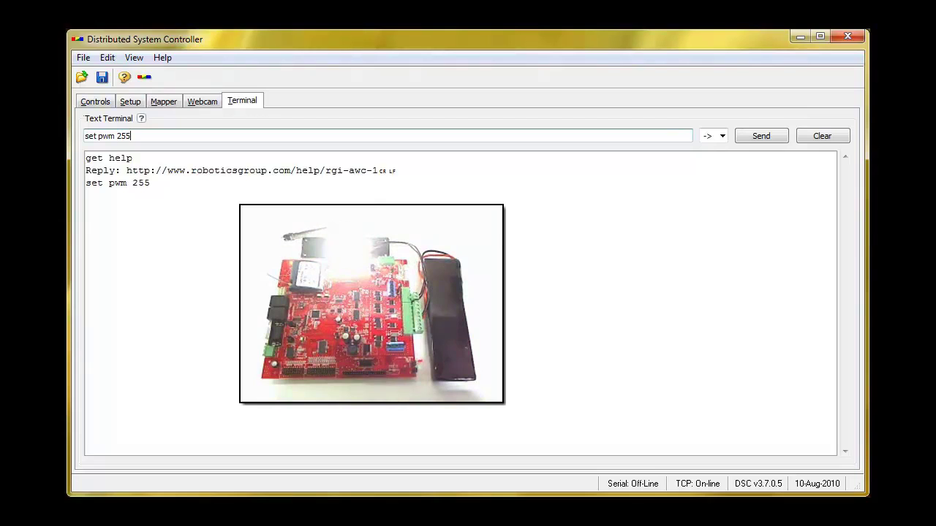
{"action": "key", "text": "BackSpace"}
{"action": "type", "text": "0"}
{"action": "key", "text": "Return"}
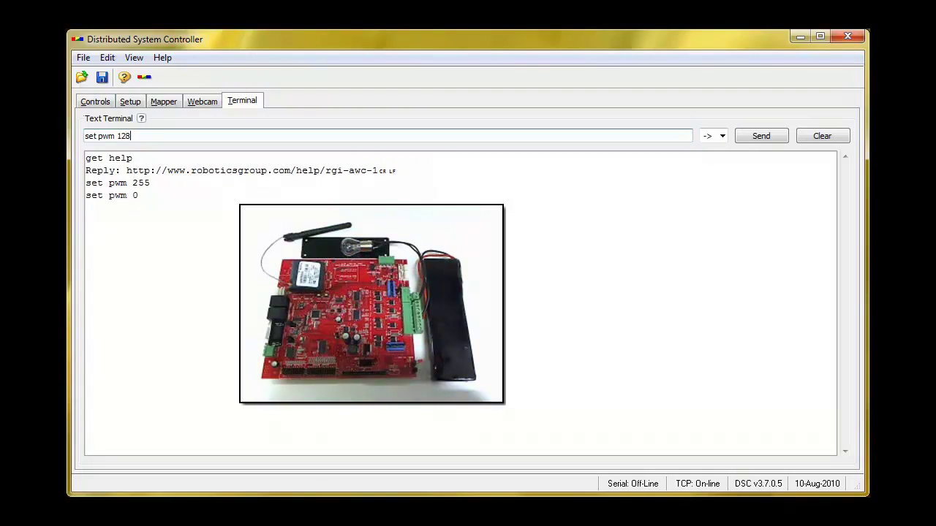
{"action": "key", "text": "Return"}
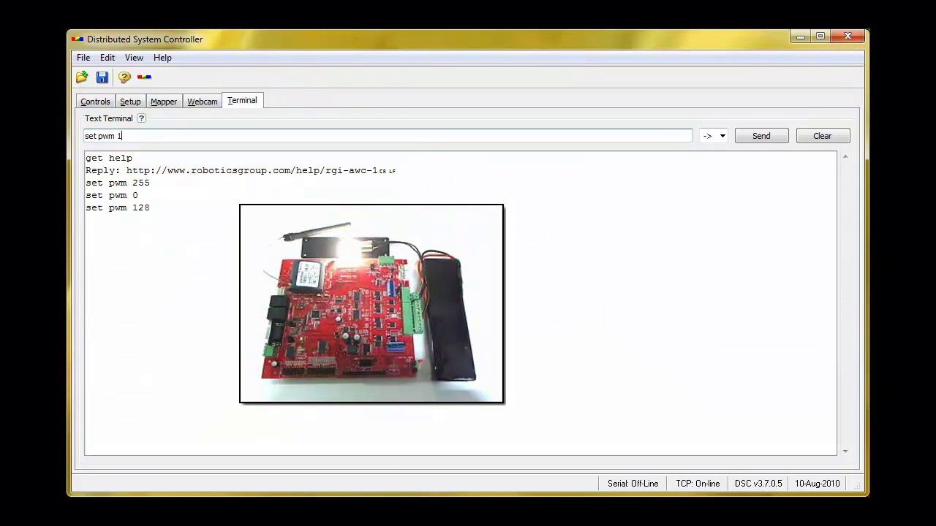
{"action": "key", "text": "Return"}
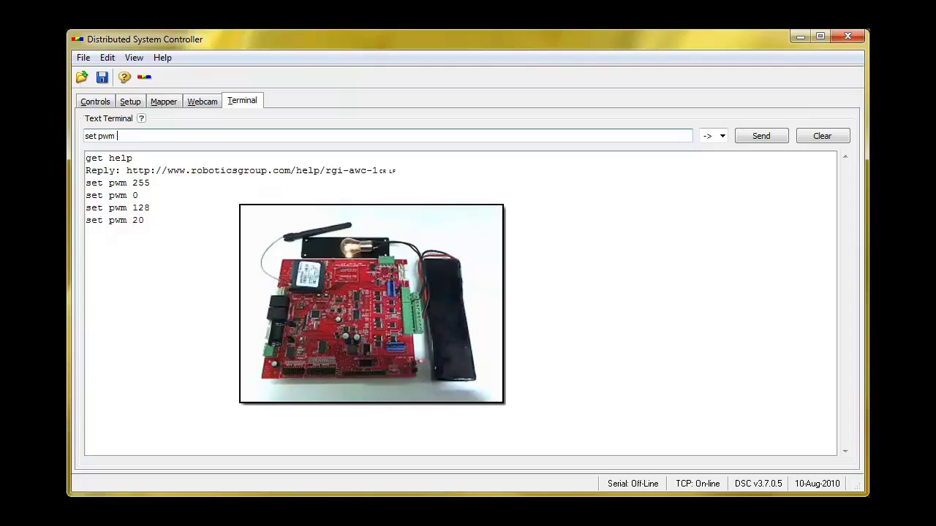
{"action": "key", "text": "Return"}
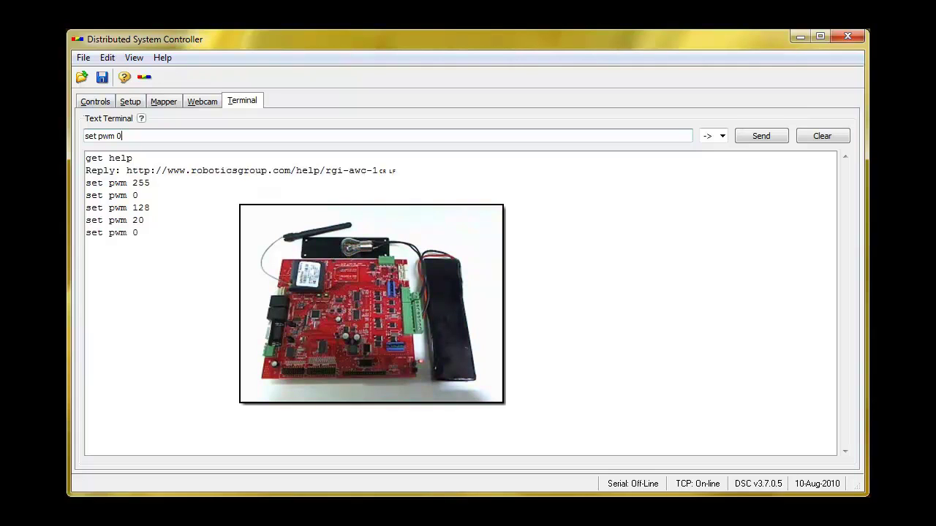
- Check the variable choices for the Light-PWM mapping, keep pwm, and operate the Light-PWM slider to vary the lamp's brightness
{"action": "left_click", "coordinate": [93, 104]}
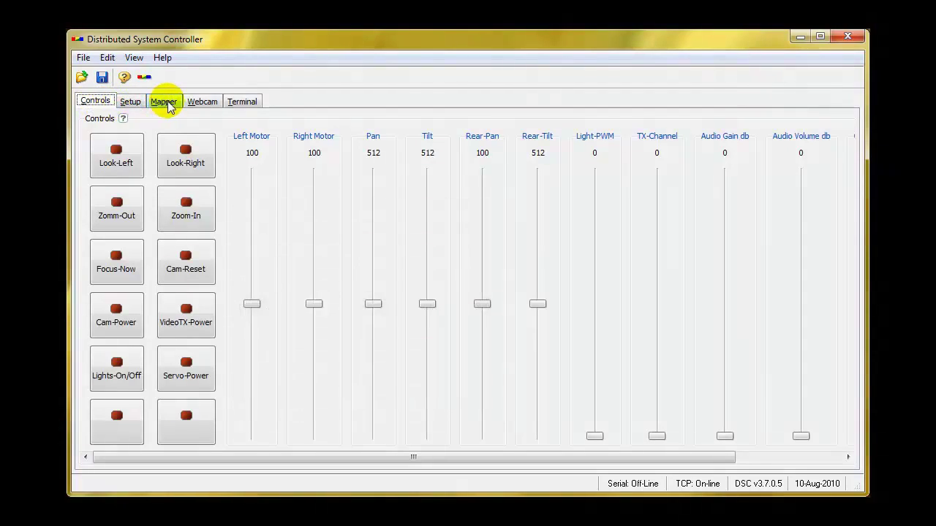
{"action": "left_click", "coordinate": [164, 103]}
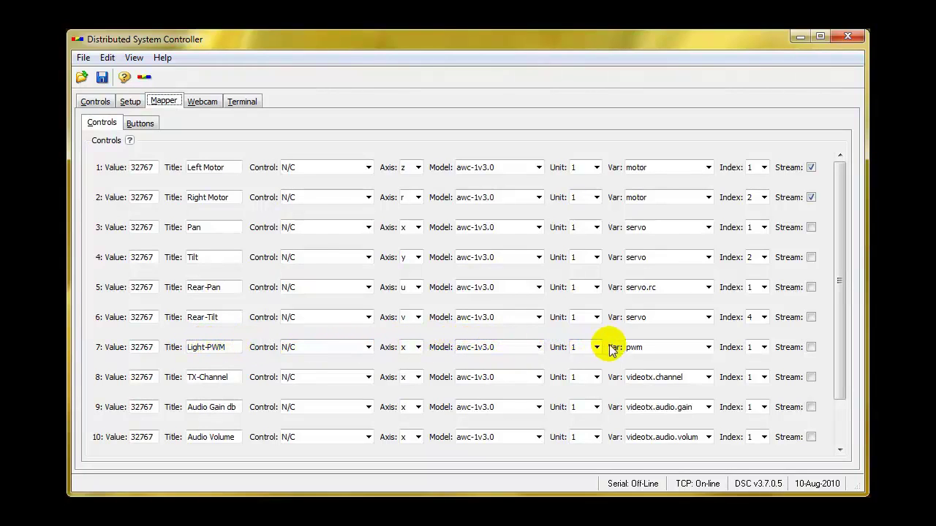
{"action": "left_click", "coordinate": [708, 348]}
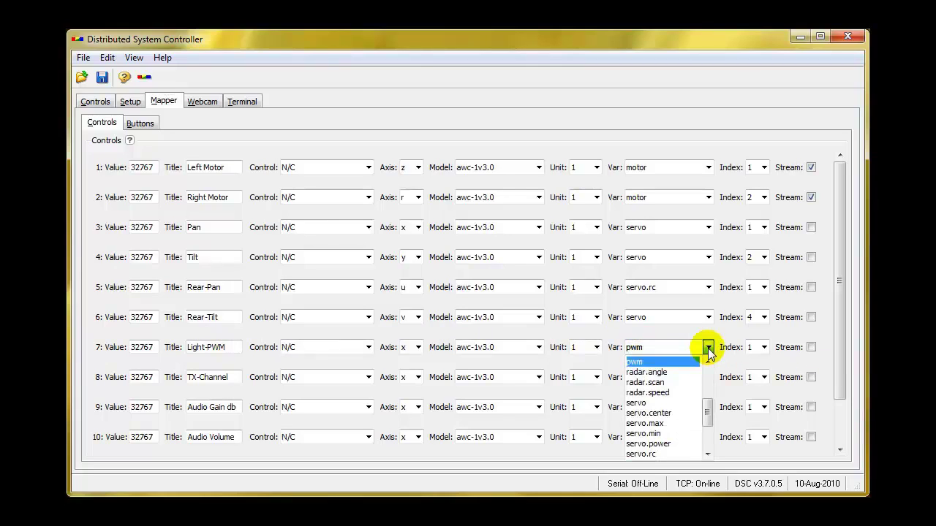
{"action": "left_click", "coordinate": [664, 348]}
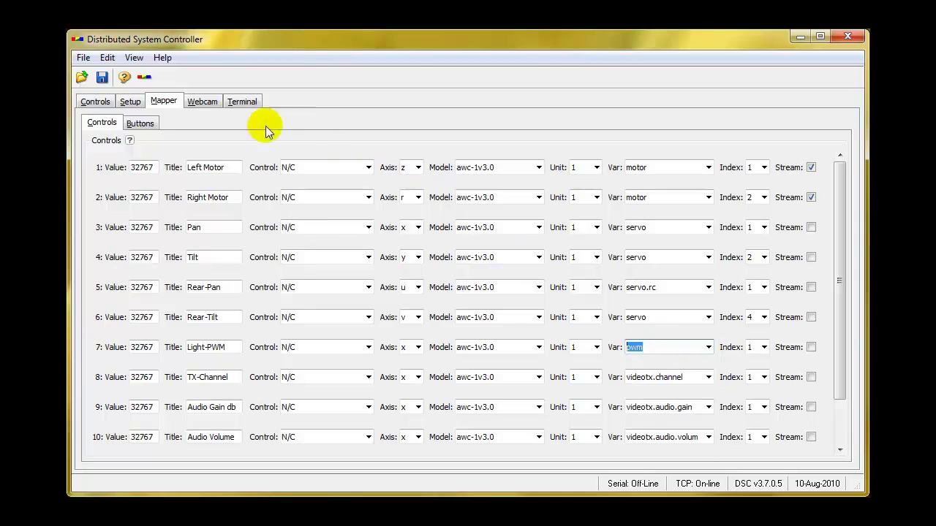
{"action": "left_click", "coordinate": [96, 103]}
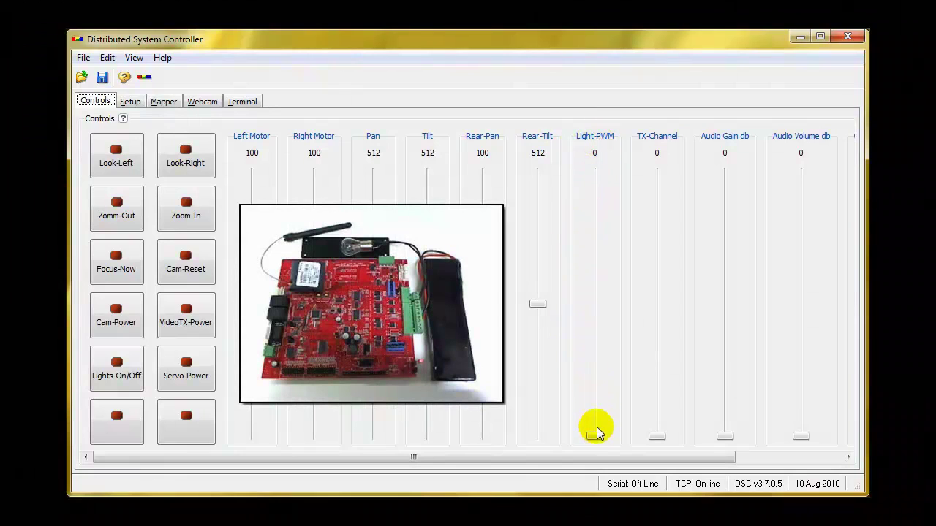
{"action": "mouse_move", "coordinate": [594, 437]}
{"action": "left_mouse_down"}
{"action": "mouse_move", "coordinate": [602, 275]}
{"action": "mouse_move", "coordinate": [626, 220]}
{"action": "mouse_move", "coordinate": [602, 168]}
{"action": "mouse_move", "coordinate": [610, 292]}
{"action": "mouse_move", "coordinate": [594, 439]}
{"action": "mouse_move", "coordinate": [598, 297]}
{"action": "mouse_move", "coordinate": [592, 441]}
{"action": "left_mouse_up"}
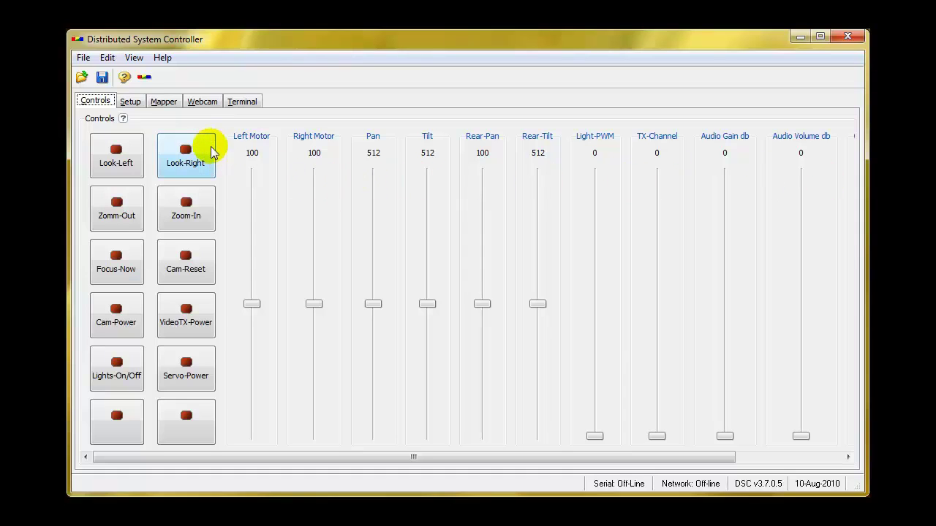
- Set the last number of the network address to 30 and enable the TCP connection on port 10001
{"action": "left_click", "coordinate": [132, 103]}
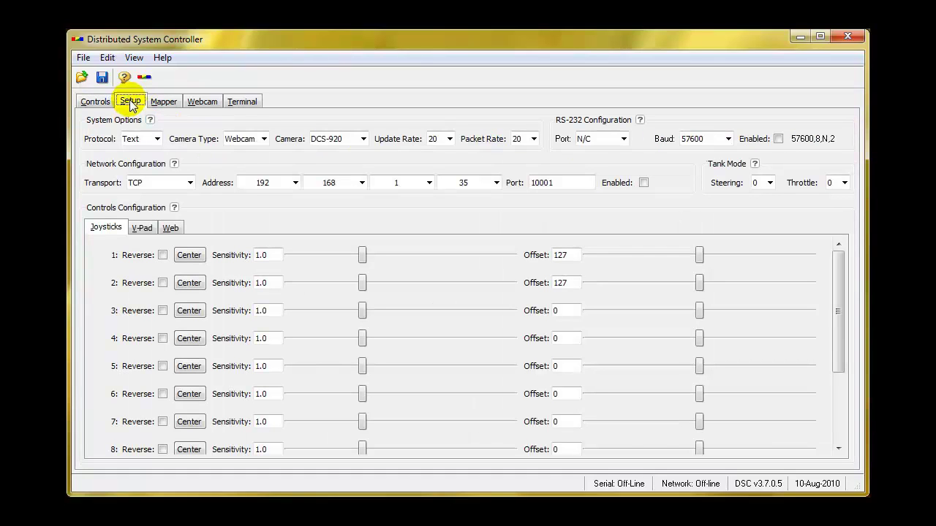
{"action": "left_click", "coordinate": [497, 183]}
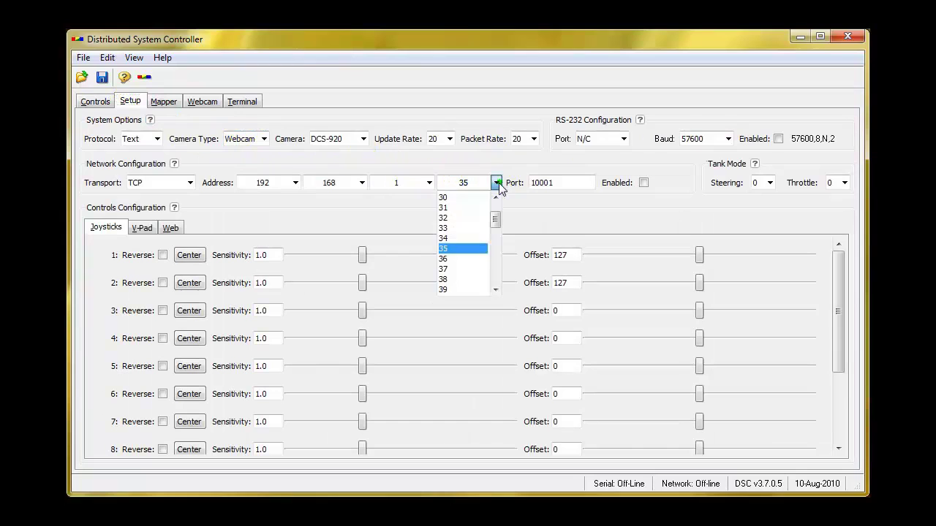
{"action": "left_click", "coordinate": [455, 198]}
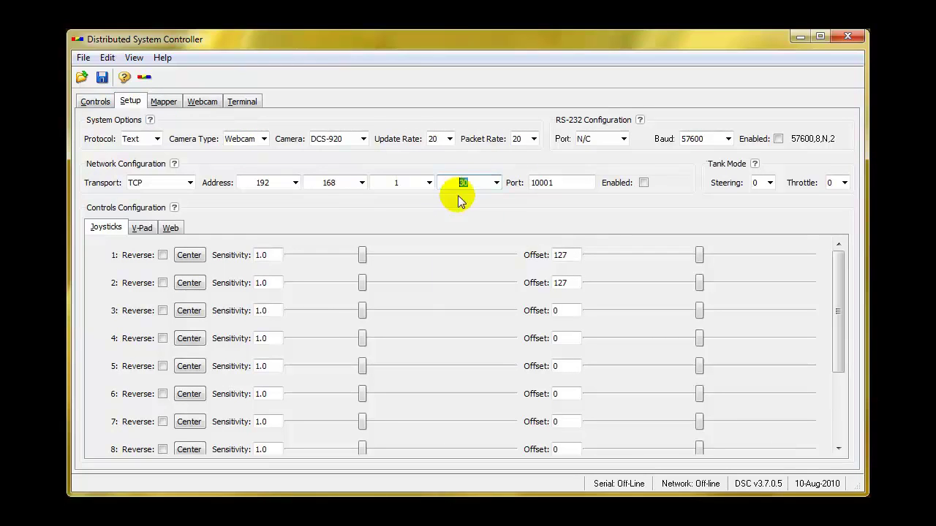
{"action": "left_click", "coordinate": [643, 182]}
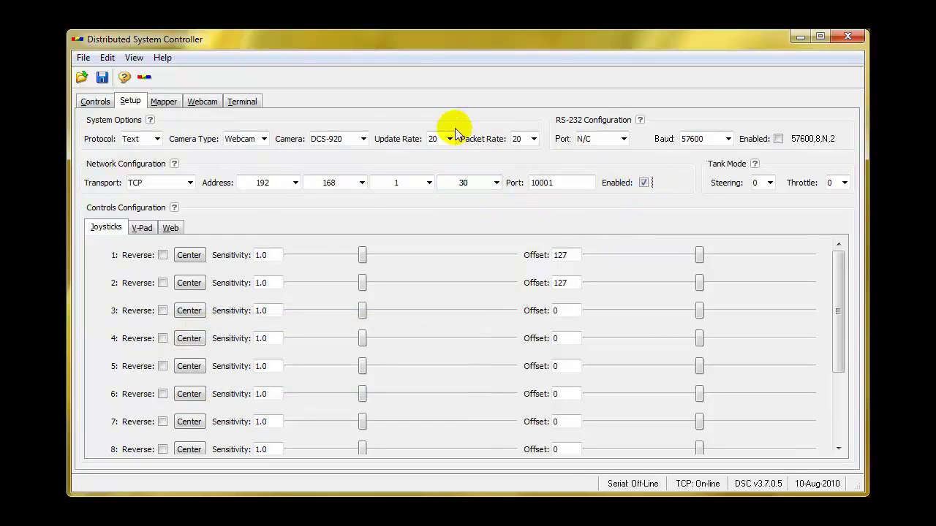
- Operate the motor sliders, leaving the Left Motor at 101 and the Right Motor at 103
{"action": "left_click", "coordinate": [95, 101]}
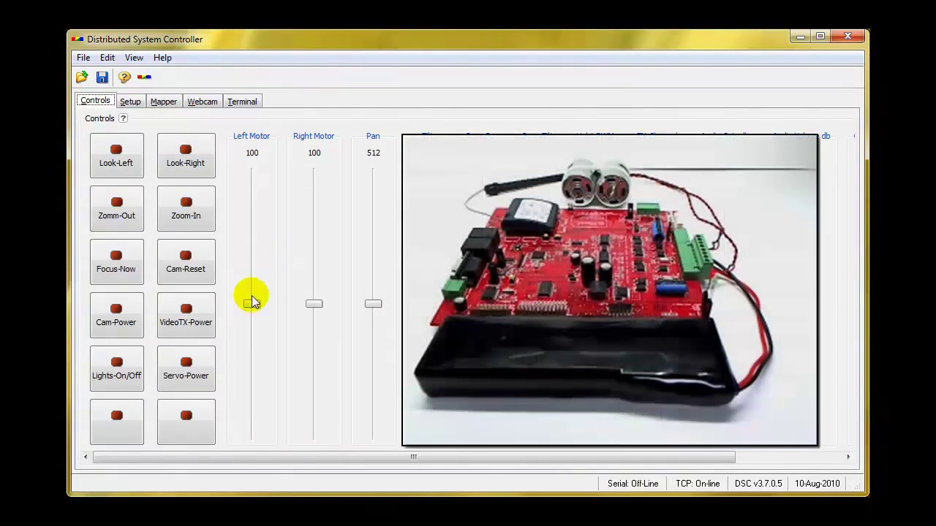
{"action": "mouse_move", "coordinate": [251, 299]}
{"action": "left_mouse_down"}
{"action": "mouse_move", "coordinate": [254, 175]}
{"action": "mouse_move", "coordinate": [263, 437]}
{"action": "mouse_move", "coordinate": [246, 304]}
{"action": "mouse_move", "coordinate": [253, 166]}
{"action": "mouse_move", "coordinate": [252, 436]}
{"action": "mouse_move", "coordinate": [256, 303]}
{"action": "left_mouse_up"}
{"action": "mouse_move", "coordinate": [314, 304]}
{"action": "left_mouse_down"}
{"action": "mouse_move", "coordinate": [313, 173]}
{"action": "mouse_move", "coordinate": [310, 408]}
{"action": "mouse_move", "coordinate": [318, 307]}
{"action": "left_mouse_up"}
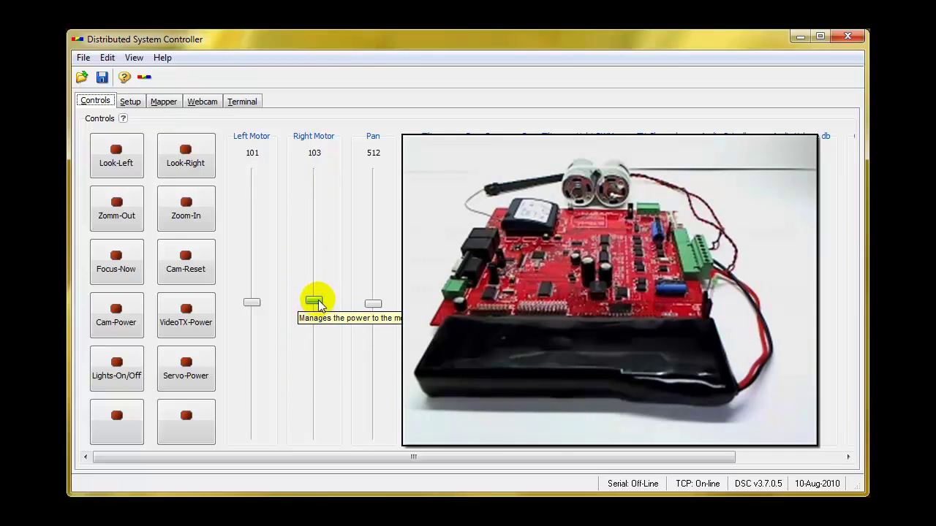
- Query the second motor's current twice from the text terminal with the command "get motor.current2"
{"action": "left_click", "coordinate": [252, 101]}
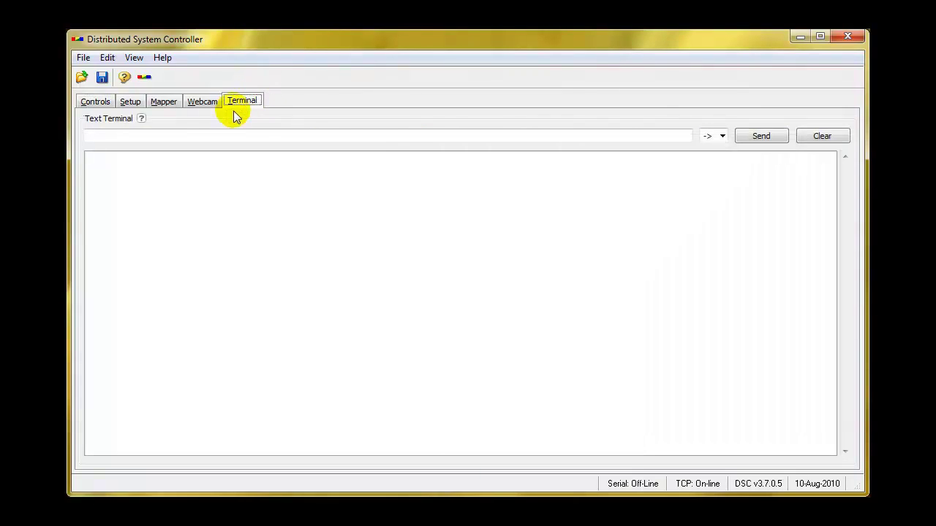
{"action": "left_click", "coordinate": [207, 136]}
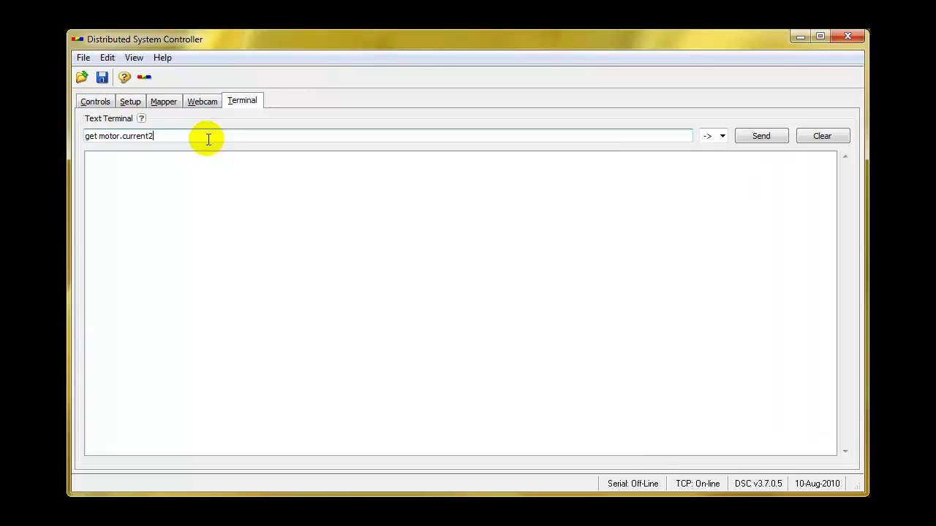
{"action": "left_click", "coordinate": [758, 137]}
{"action": "left_click", "coordinate": [758, 138]}
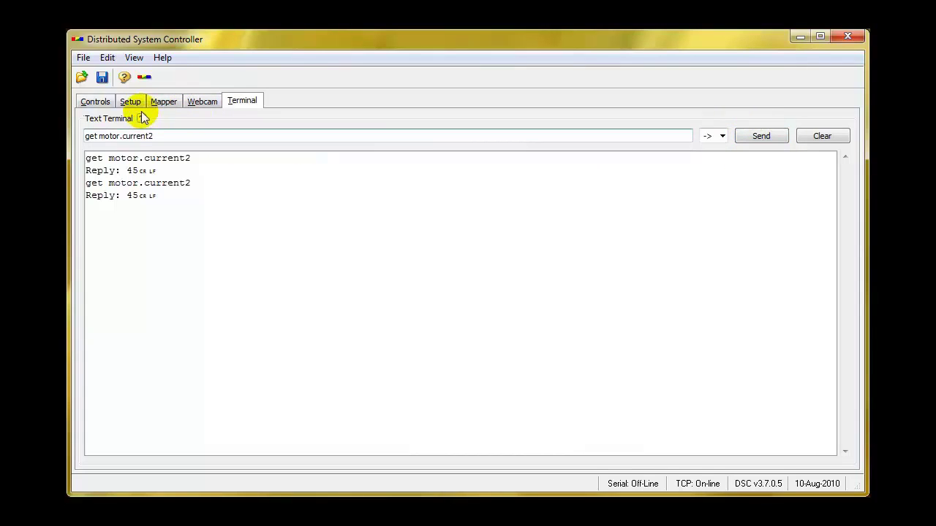
- Return the Right Motor slider to 100 and query the motor current twice more with "get motor.current2"
{"action": "left_click", "coordinate": [97, 100]}
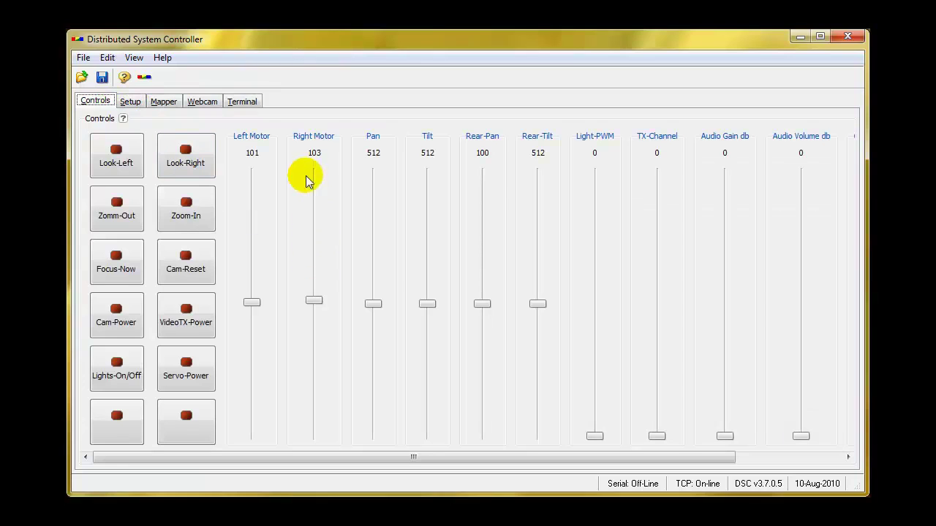
{"action": "left_click", "coordinate": [315, 302]}
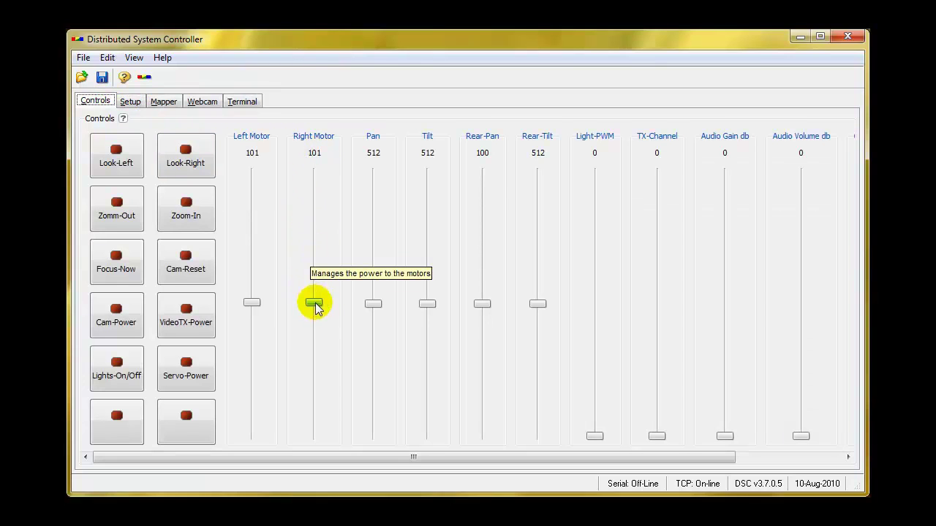
{"action": "left_click", "coordinate": [242, 101]}
{"action": "left_click", "coordinate": [757, 134]}
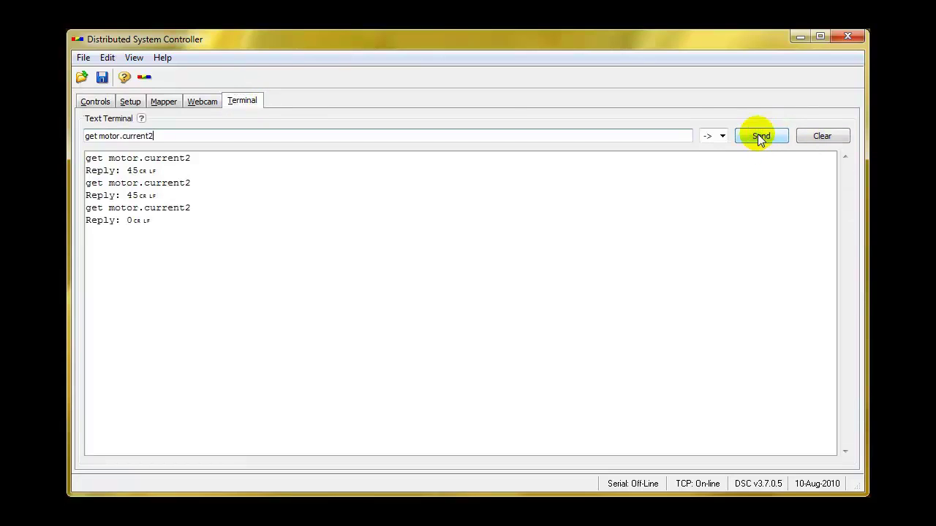
{"action": "left_click", "coordinate": [758, 134]}
- Raise the Right Motor slider to 156 and query its current repeatedly with "get motor.current2"
{"action": "left_click", "coordinate": [94, 102]}
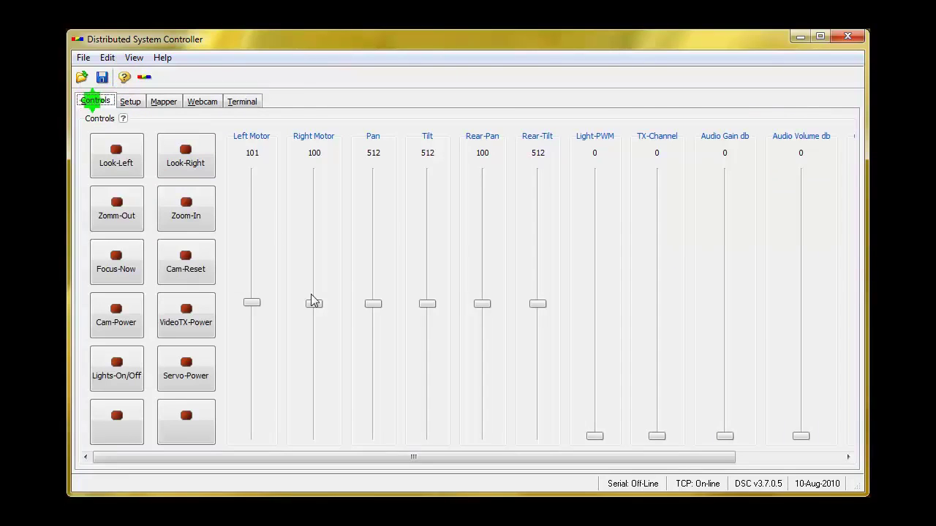
{"action": "left_click_drag", "start_coordinate": [317, 303], "coordinate": [328, 227]}
{"action": "left_click", "coordinate": [242, 101]}
{"action": "left_click", "coordinate": [740, 153]}
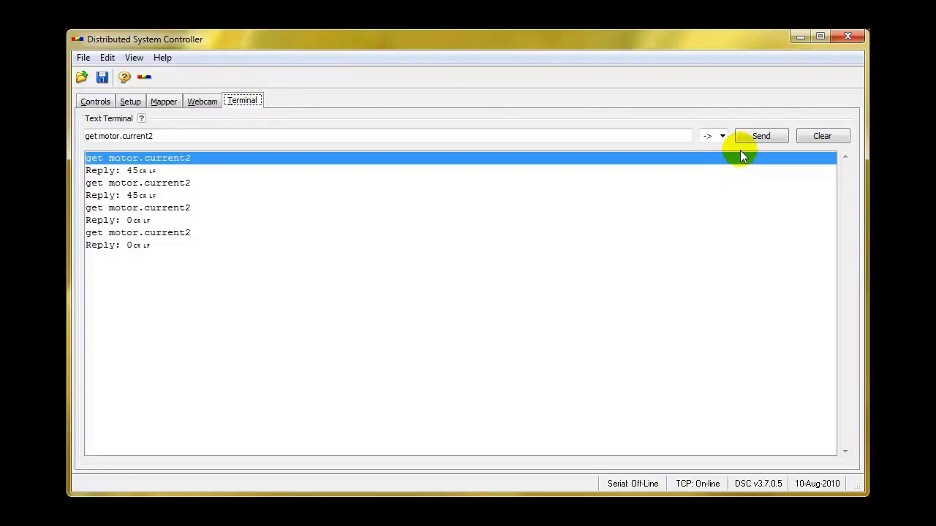
{"action": "left_click", "coordinate": [760, 136]}
{"action": "left_click", "coordinate": [761, 136]}
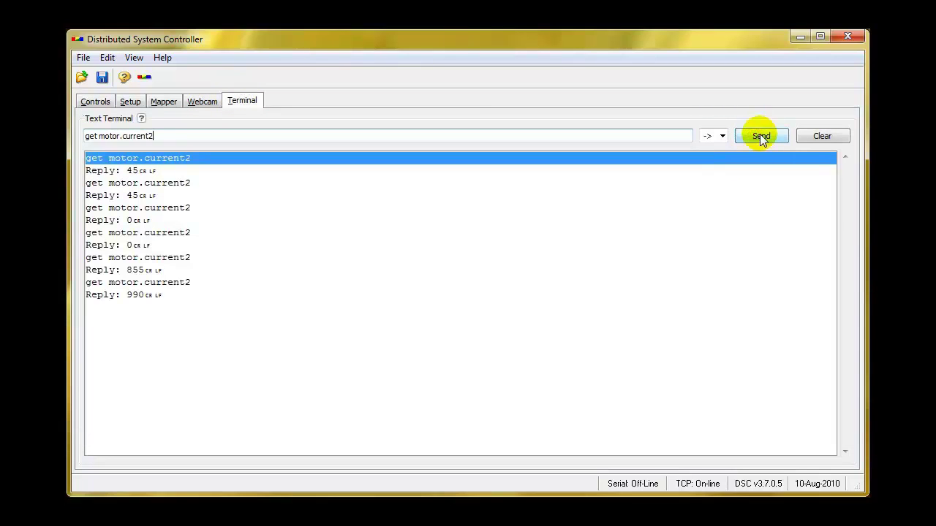
{"action": "left_click", "coordinate": [761, 136]}
{"action": "left_click", "coordinate": [761, 136]}
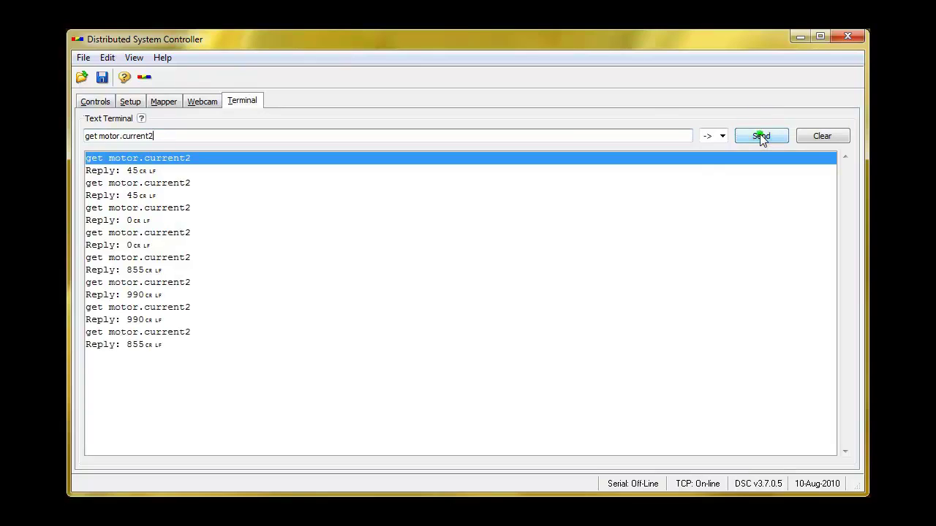
{"action": "left_click", "coordinate": [761, 136]}
{"action": "left_click", "coordinate": [761, 136]}
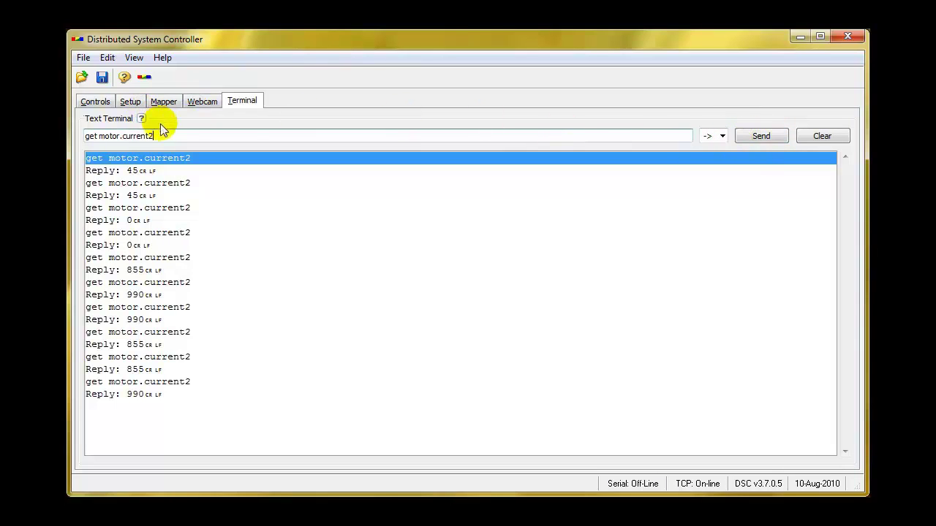
- Lower the Right Motor slider to about 101
{"action": "left_click", "coordinate": [101, 105]}
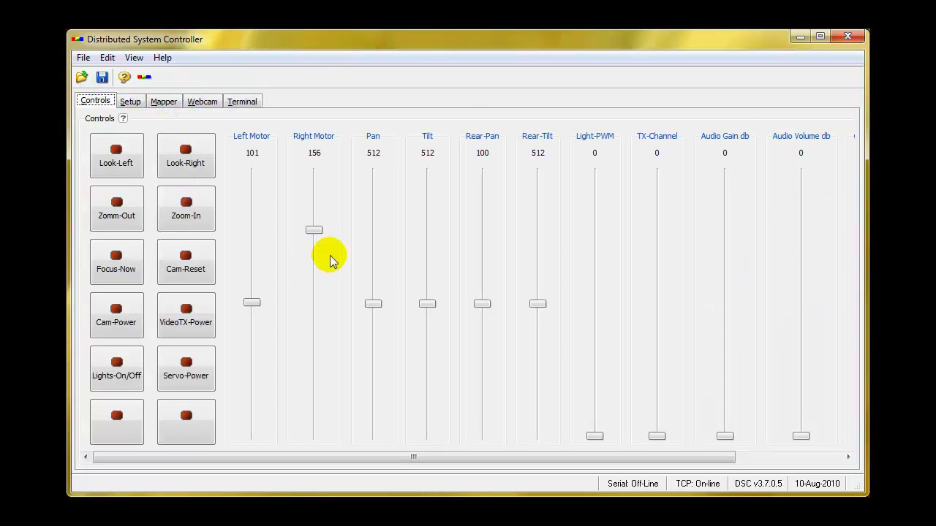
{"action": "left_click_drag", "start_coordinate": [310, 230], "coordinate": [309, 306]}
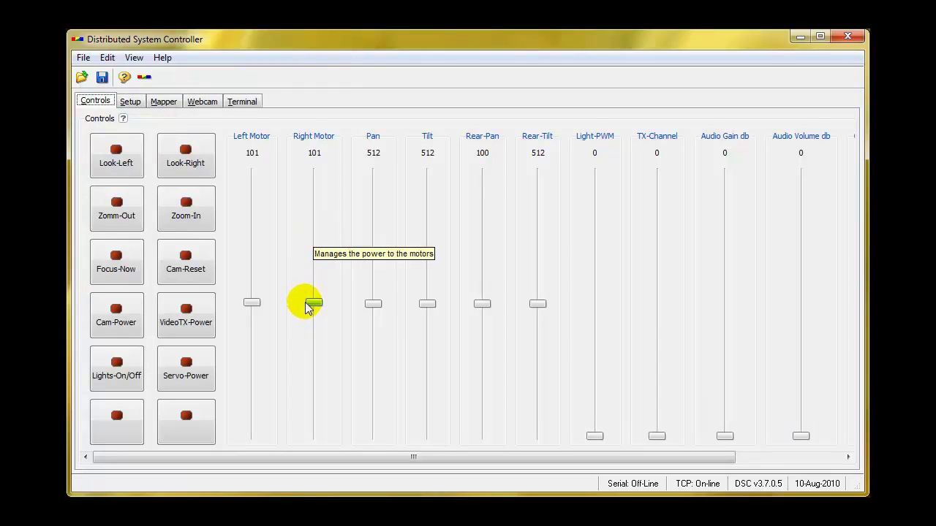
- Clear the terminal output and query the battery level repeatedly with the command "get battery.voltage"
{"action": "left_click", "coordinate": [242, 101]}
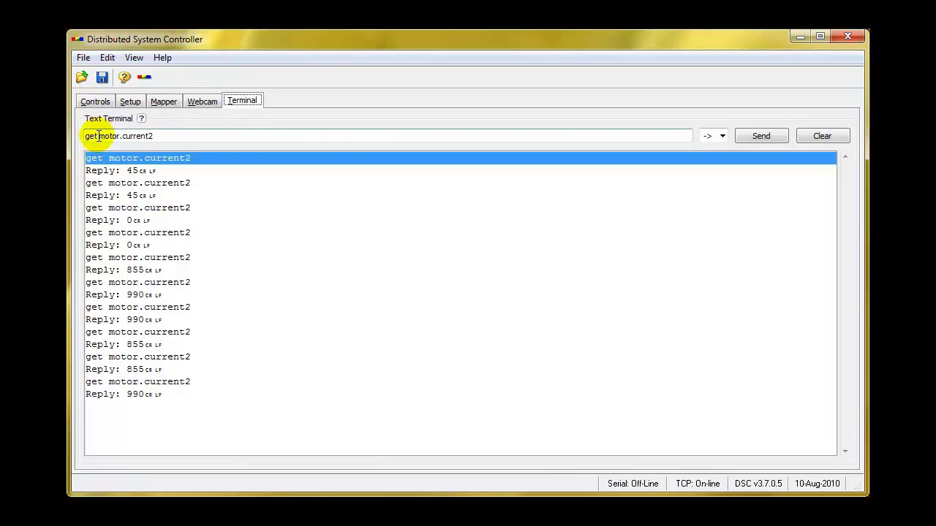
{"action": "left_click_drag", "start_coordinate": [97, 136], "coordinate": [235, 146]}
{"action": "key", "text": "BackSpace"}
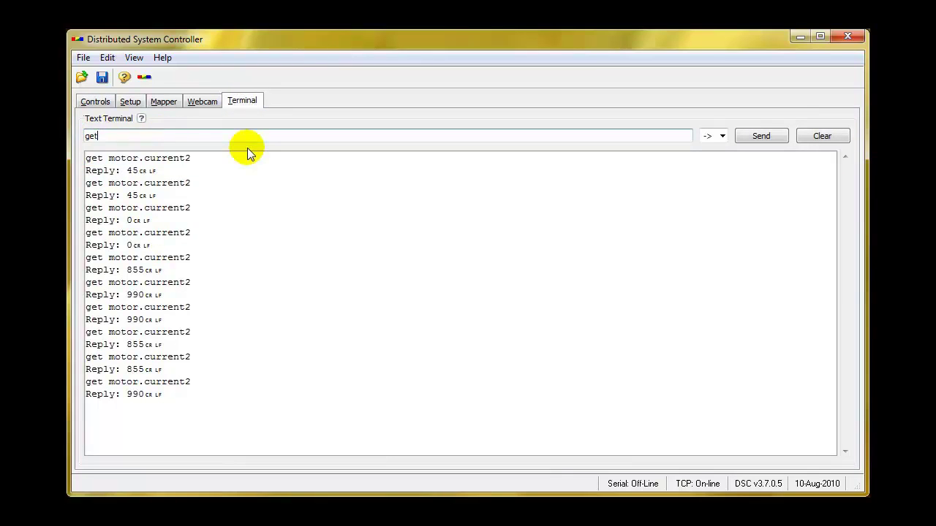
{"action": "type", "text": "battery.voltage"}
{"action": "left_click", "coordinate": [822, 136]}
{"action": "left_click", "coordinate": [758, 137]}
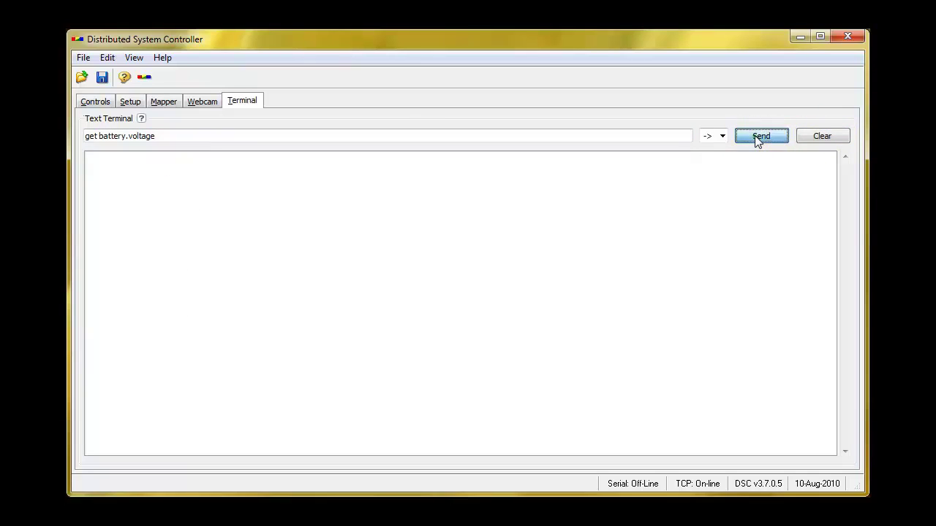
{"action": "left_click", "coordinate": [755, 136]}
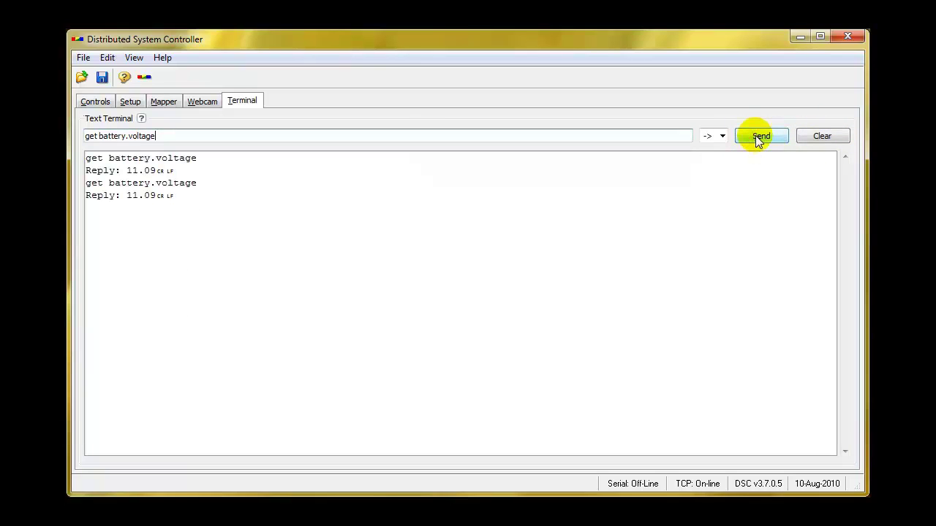
{"action": "left_click", "coordinate": [756, 136]}
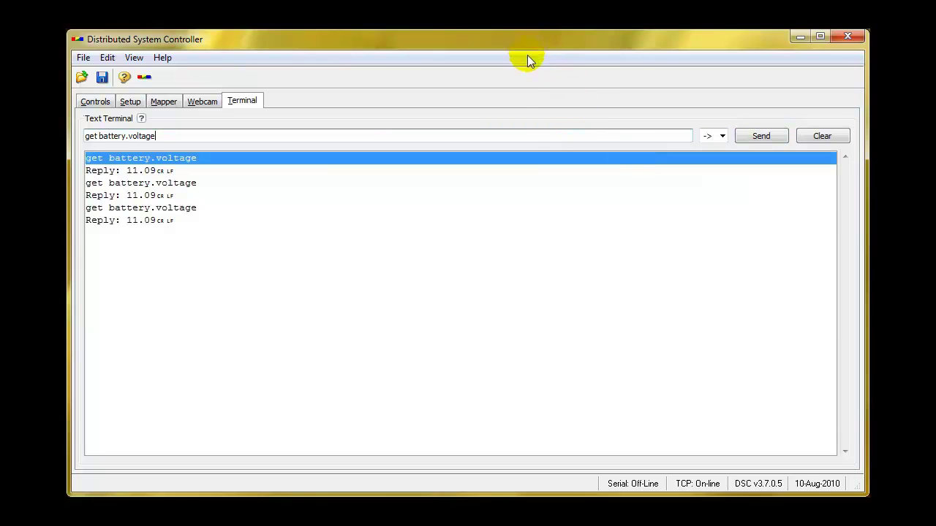
{"action": "left_click", "coordinate": [454, 211]}
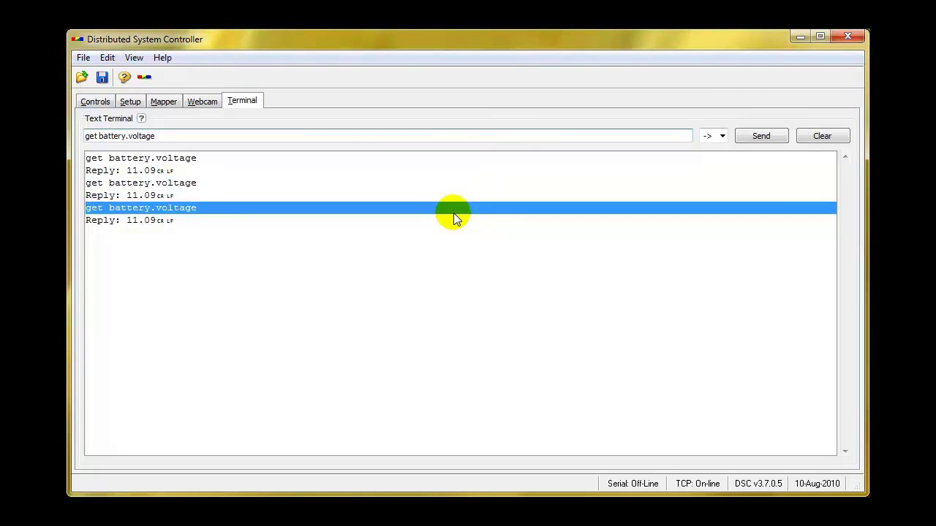
{"action": "left_click", "coordinate": [760, 138]}
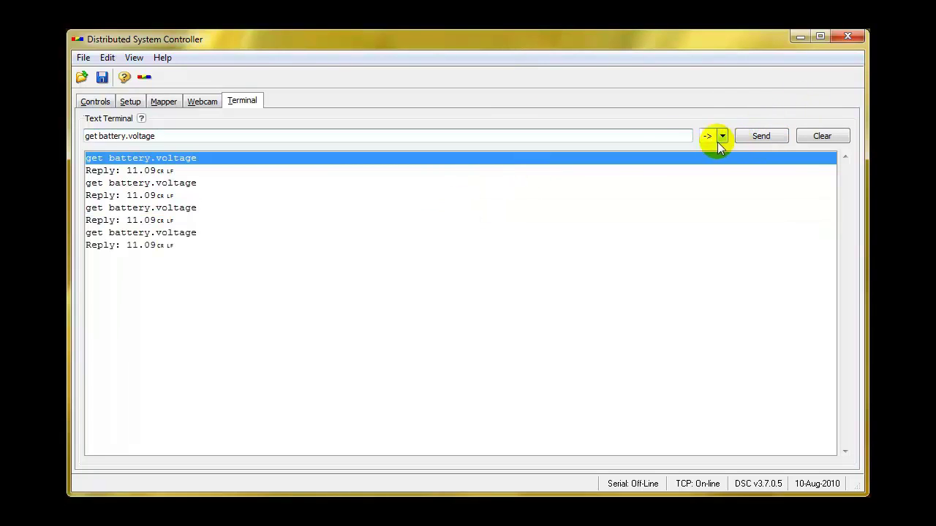
{"action": "double_click", "coordinate": [96, 136]}
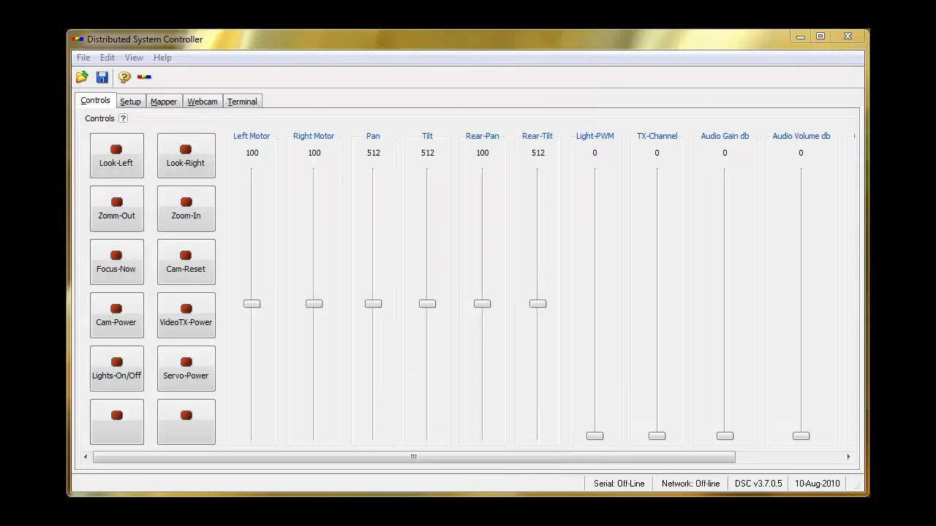
- Change the network address to 192.168.1.30 and enable the TCP connection
{"action": "left_click", "coordinate": [129, 101]}
{"action": "left_click", "coordinate": [429, 183]}
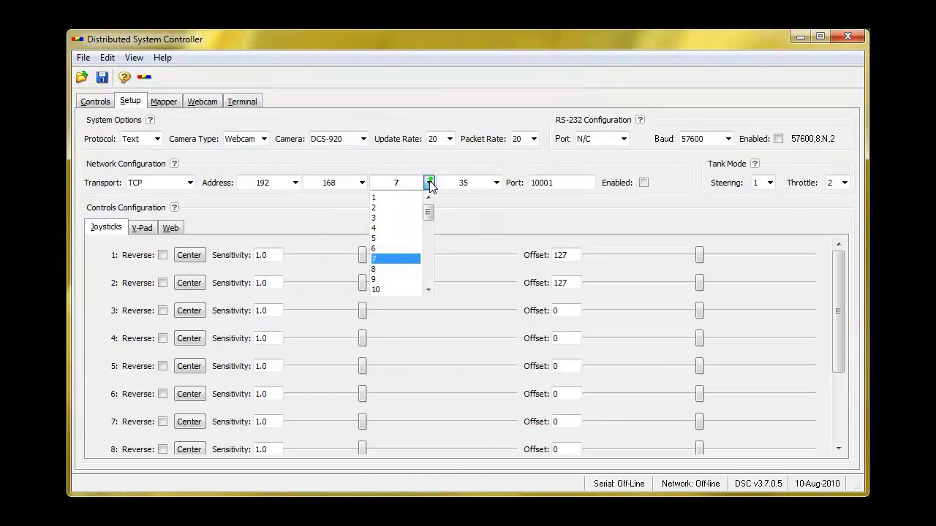
{"action": "left_click", "coordinate": [379, 196]}
{"action": "left_click", "coordinate": [497, 184]}
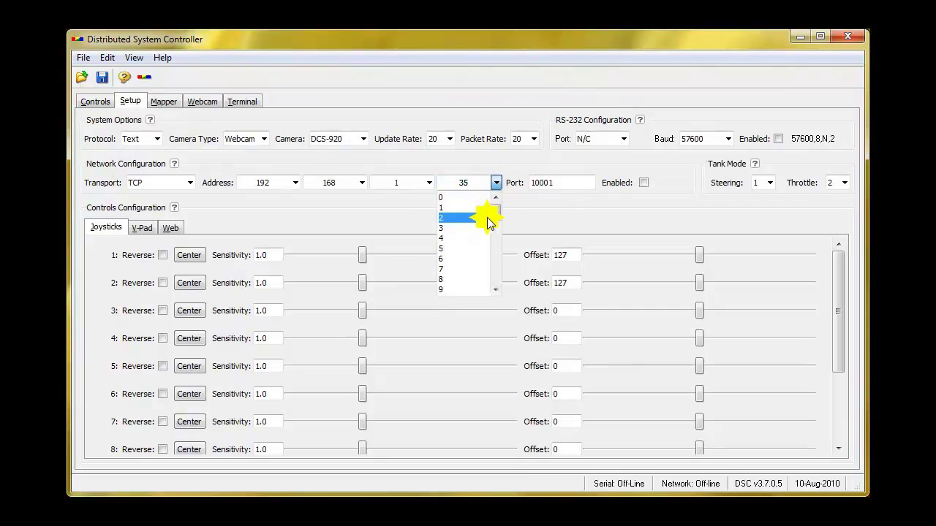
{"action": "scroll", "coordinate": [487, 216], "scroll_direction": "up", "scroll_amount": 2}
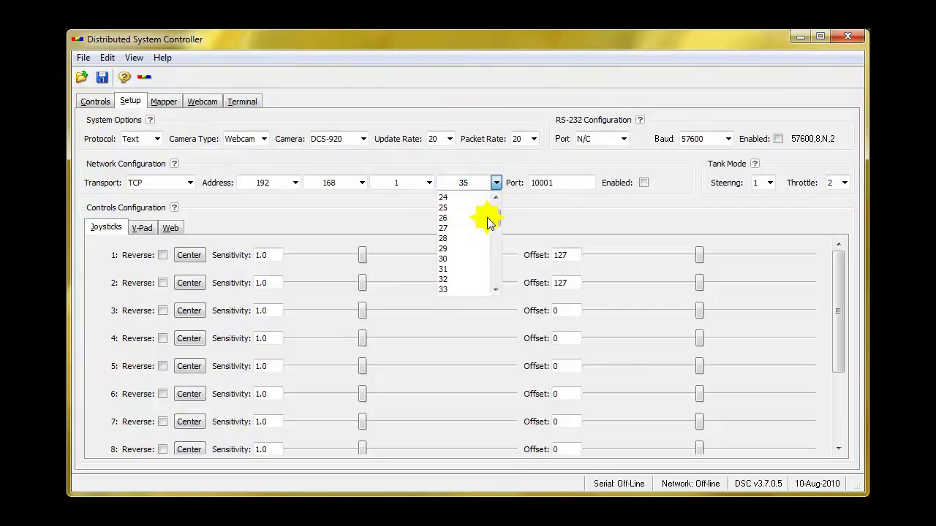
{"action": "left_click", "coordinate": [448, 258]}
{"action": "left_click", "coordinate": [643, 183]}
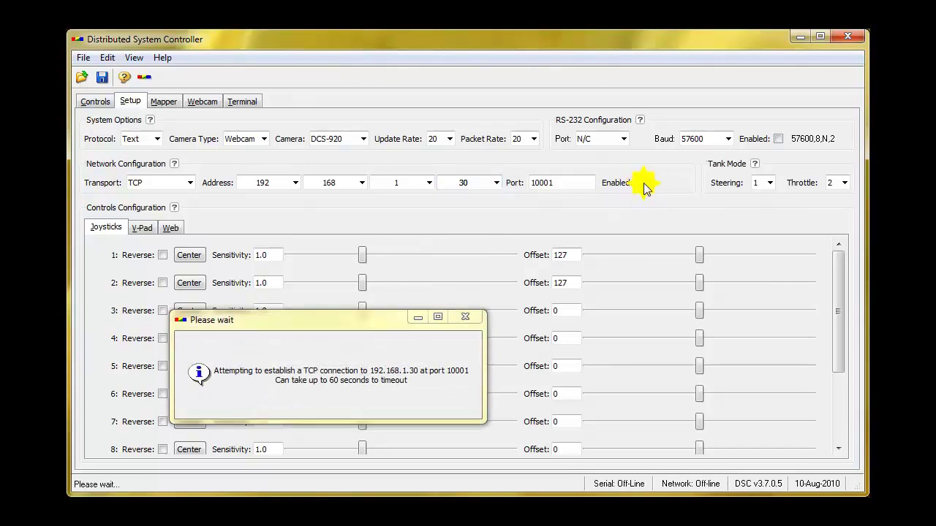
- Query the first pin's raw value from the text terminal with the command "get pin1"
{"action": "left_click", "coordinate": [246, 104]}
{"action": "left_click", "coordinate": [234, 136]}
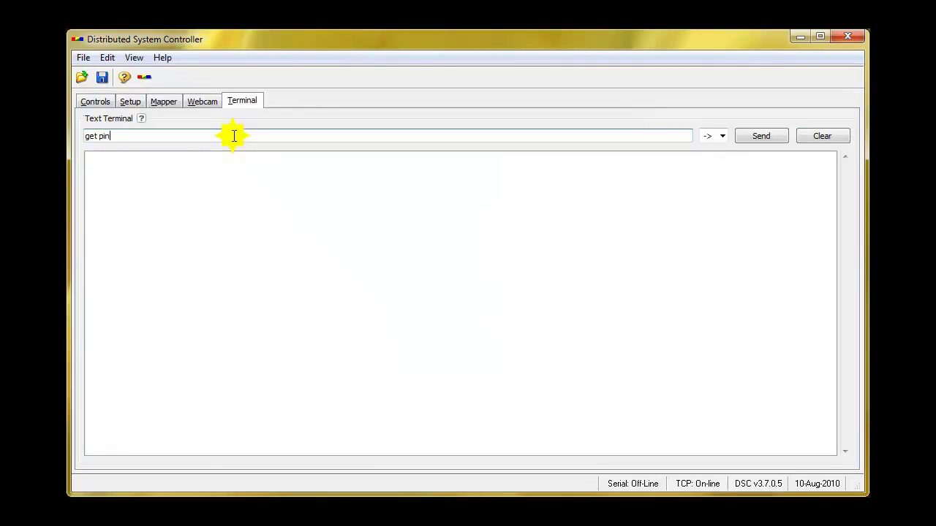
{"action": "type", "text": "1"}
{"action": "key", "text": "Return"}
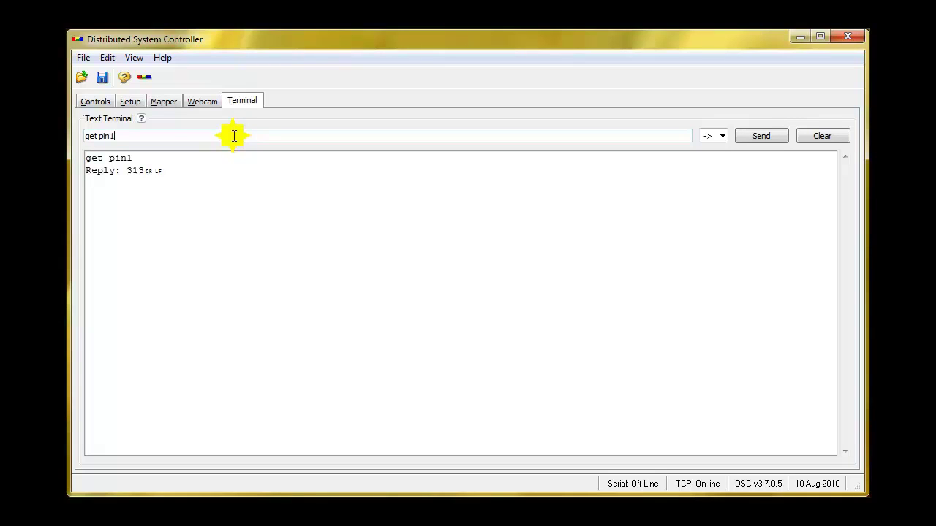
- Change the terminal command to "get pin.voltage1" and send it to read the first pin's voltage
{"action": "key", "text": "BackSpace"}
{"action": "type", "text": ".voltage1"}
{"action": "key", "text": "Return"}
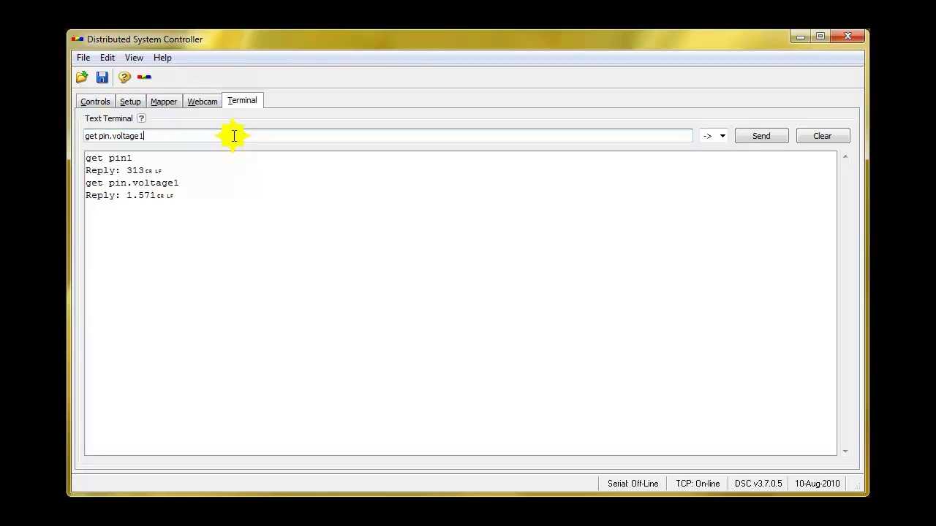
{"action": "key", "text": "Return"}
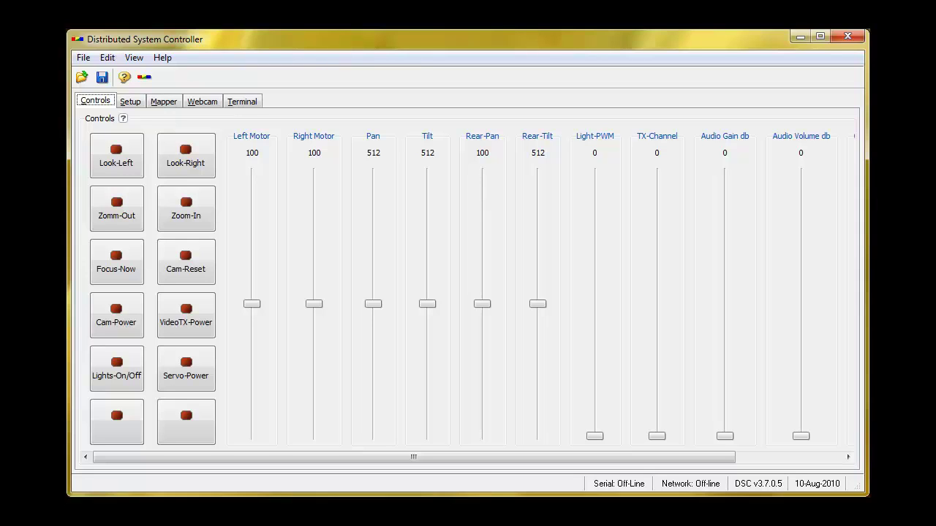
- Set the network address to 192.168.1.30 in the network configuration and enable the TCP connection
{"action": "left_click", "coordinate": [130, 101]}
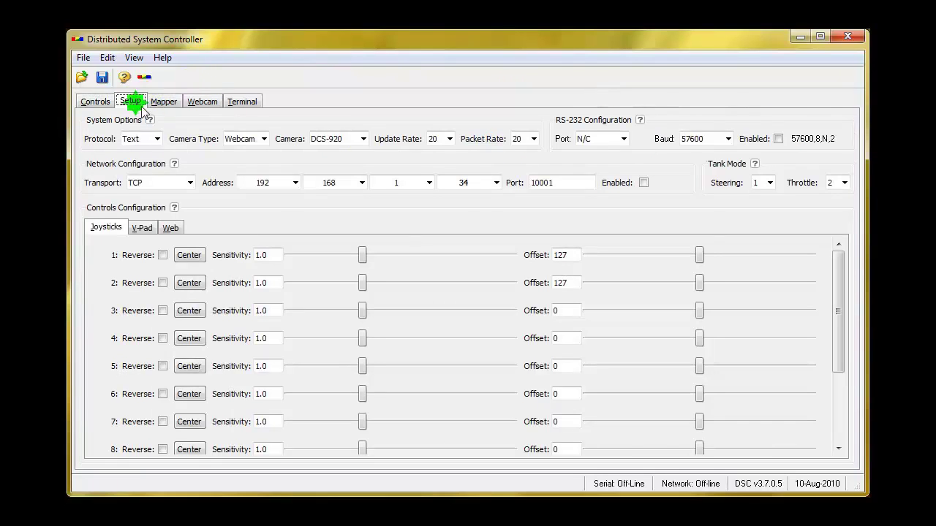
{"action": "left_click", "coordinate": [497, 183]}
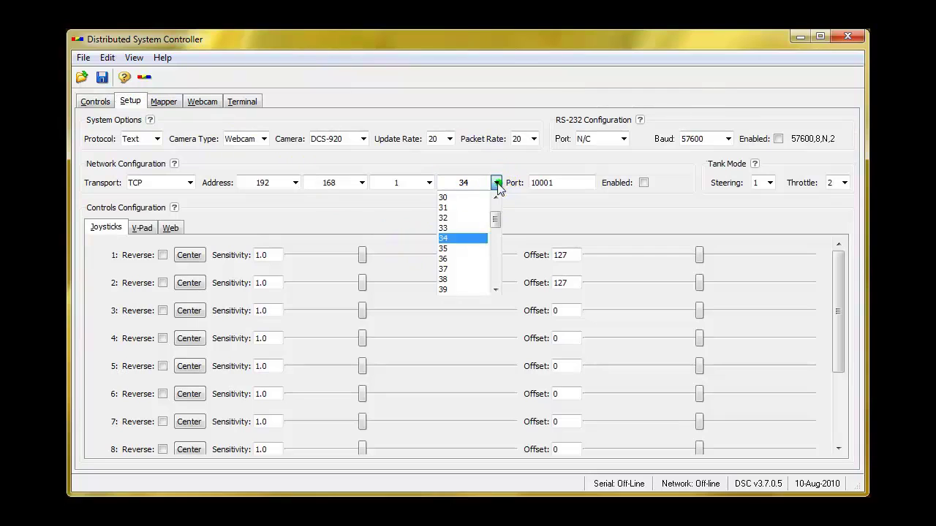
{"action": "left_click", "coordinate": [445, 197]}
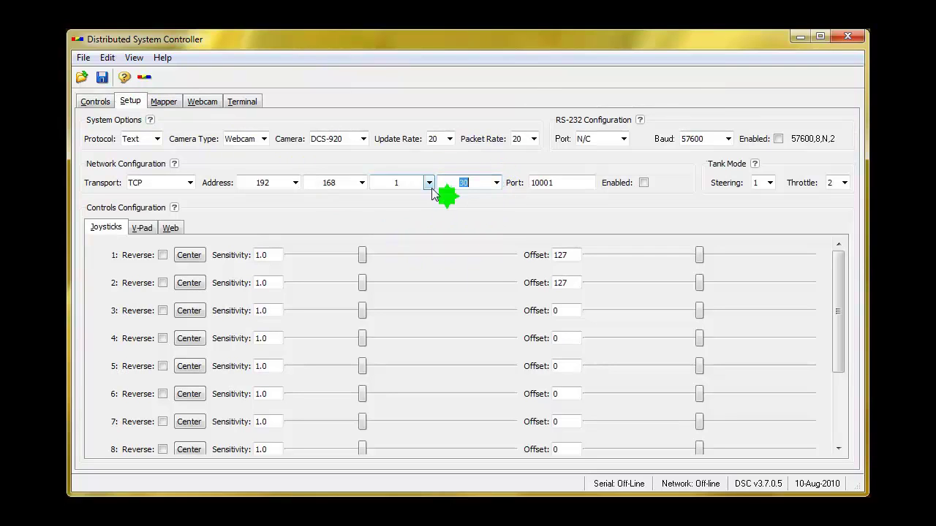
{"action": "left_click", "coordinate": [644, 183]}
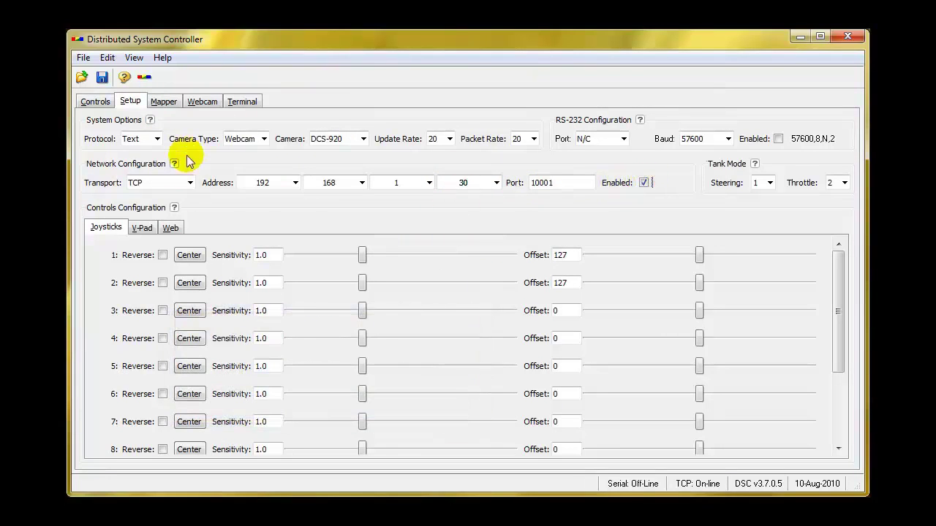
- Switch the camera power on and off from the text terminal with "set cam.power 1" and "set cam.power 0"
{"action": "left_click", "coordinate": [242, 102]}
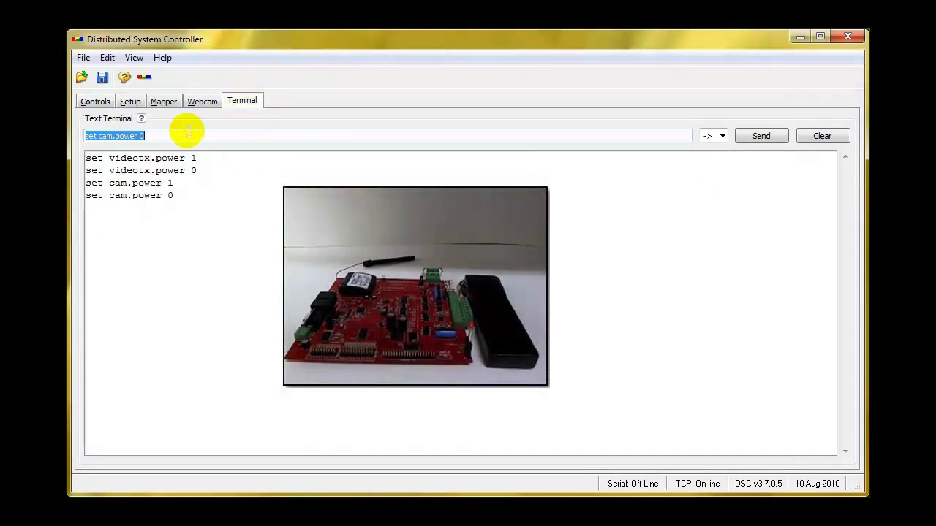
{"action": "left_click", "coordinate": [183, 133]}
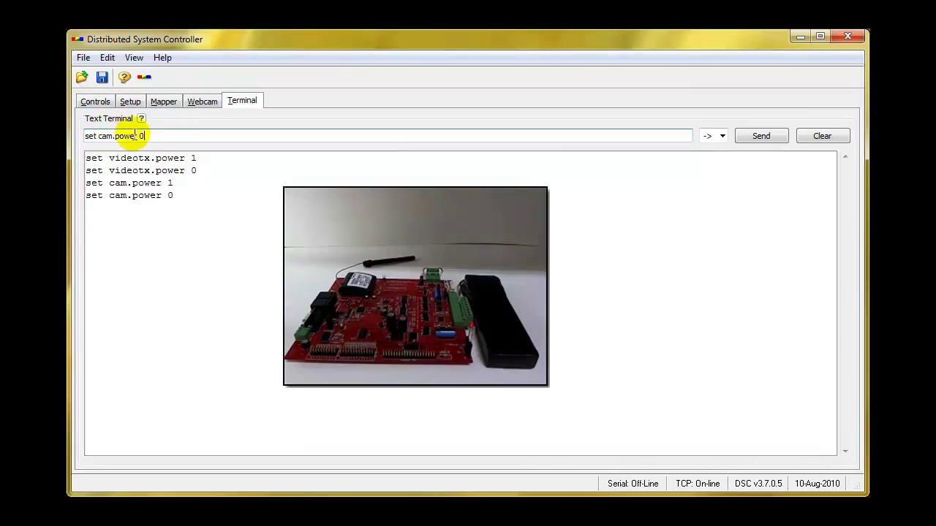
{"action": "left_click", "coordinate": [168, 133]}
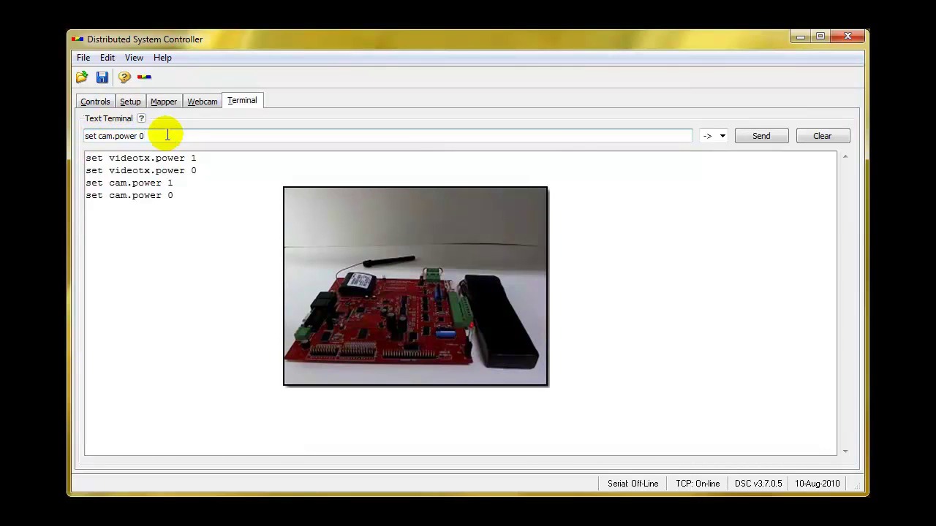
{"action": "key", "text": "BackSpace"}
{"action": "type", "text": "1"}
{"action": "key", "text": "Return"}
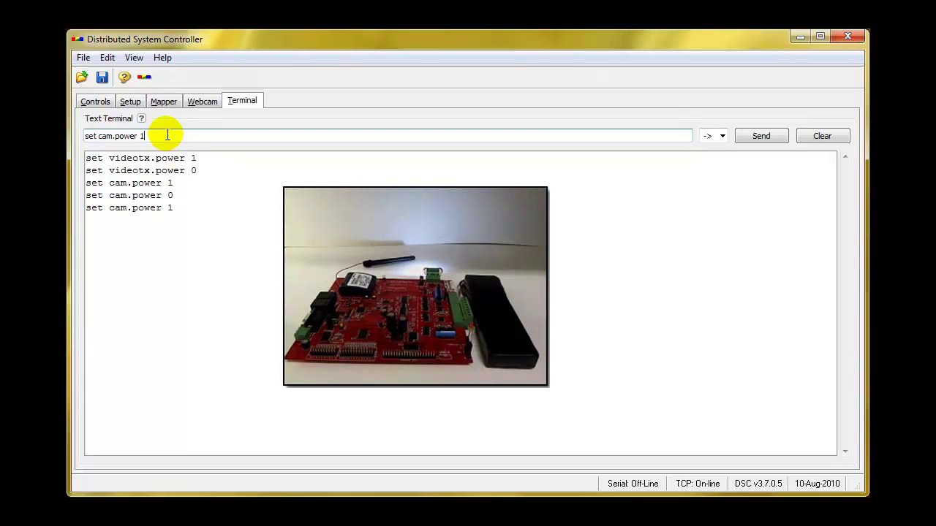
{"action": "key", "text": "BackSpace"}
{"action": "type", "text": "0"}
{"action": "key", "text": "Return"}
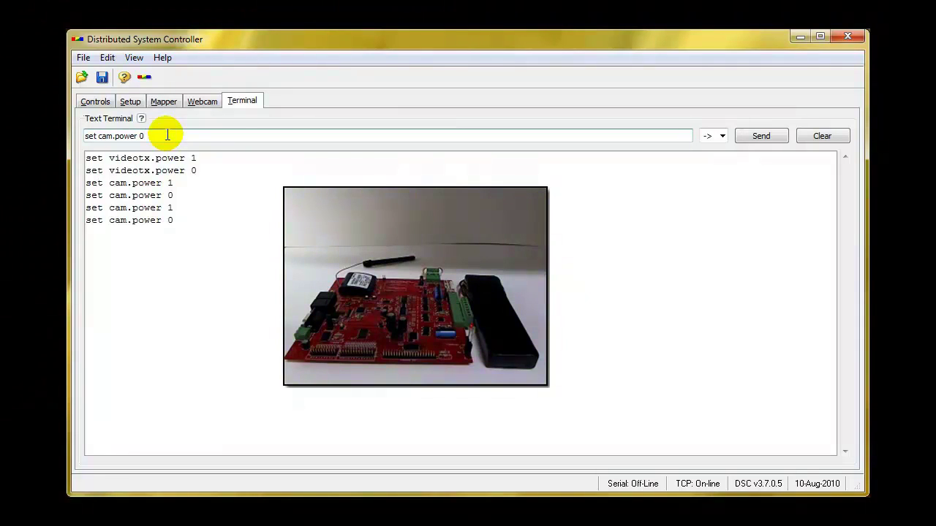
- Switch the video transmitter power on and off from the text terminal with "set videotx.power 1" and "set videotx.power 0"
{"action": "left_click", "coordinate": [100, 139]}
{"action": "key", "text": "shift+End"}
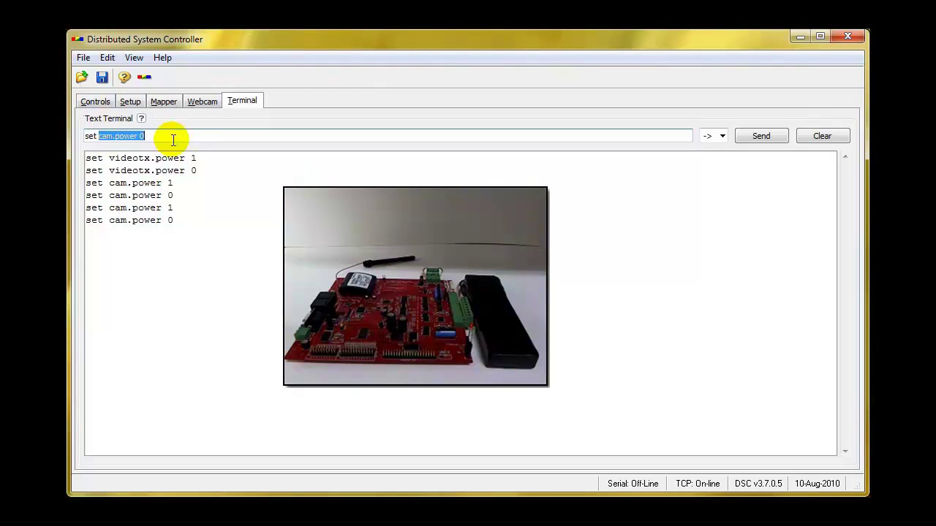
{"action": "type", "text": "videotx"}
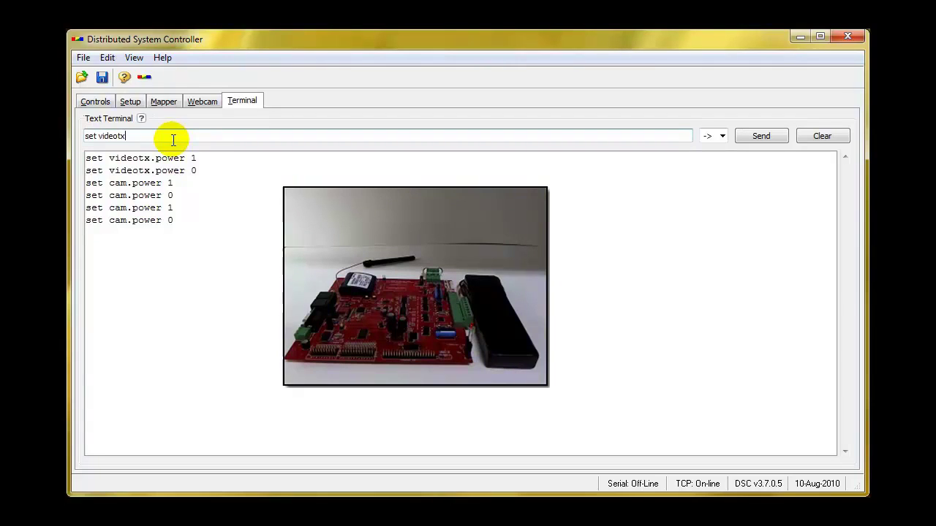
{"action": "type", "text": ".power 1"}
{"action": "key", "text": "Return"}
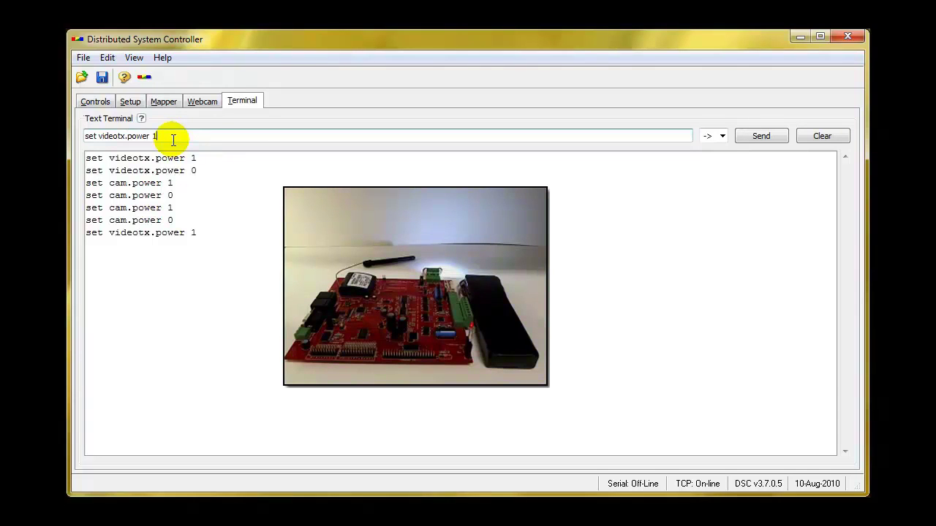
{"action": "type", "text": "0"}
{"action": "key", "text": "Return"}
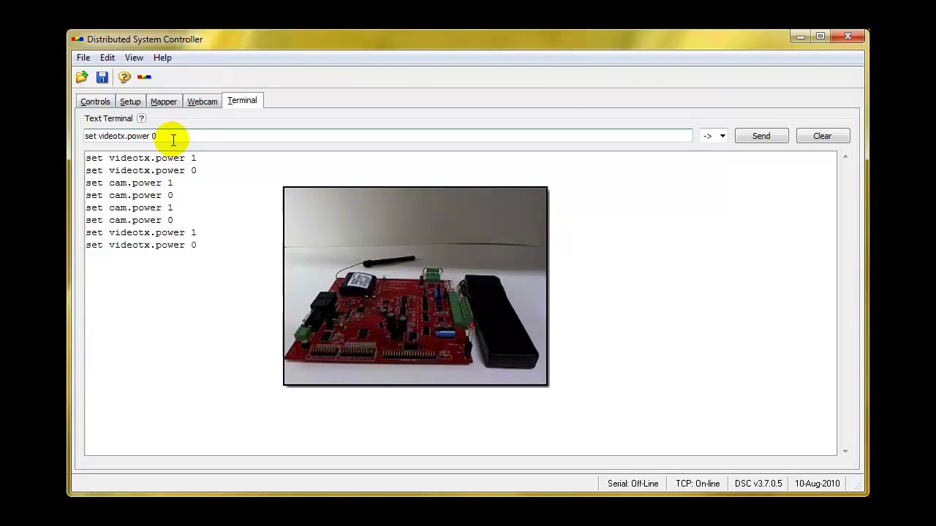
- Turn on the Cam-Power and VideoTX-Power toggles among the on-screen controls and turn both off again
{"action": "left_click", "coordinate": [95, 104]}
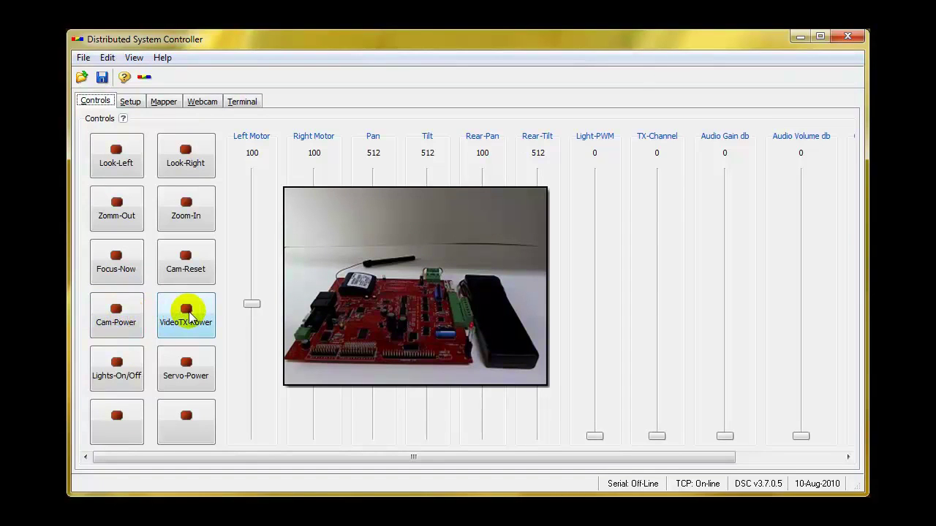
{"action": "left_click", "coordinate": [119, 323]}
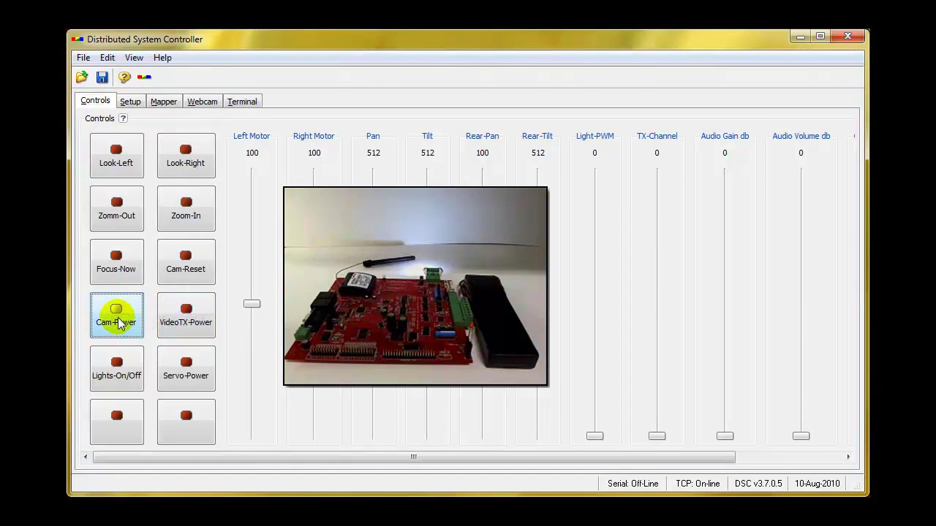
{"action": "left_click", "coordinate": [177, 316]}
{"action": "left_click", "coordinate": [125, 317]}
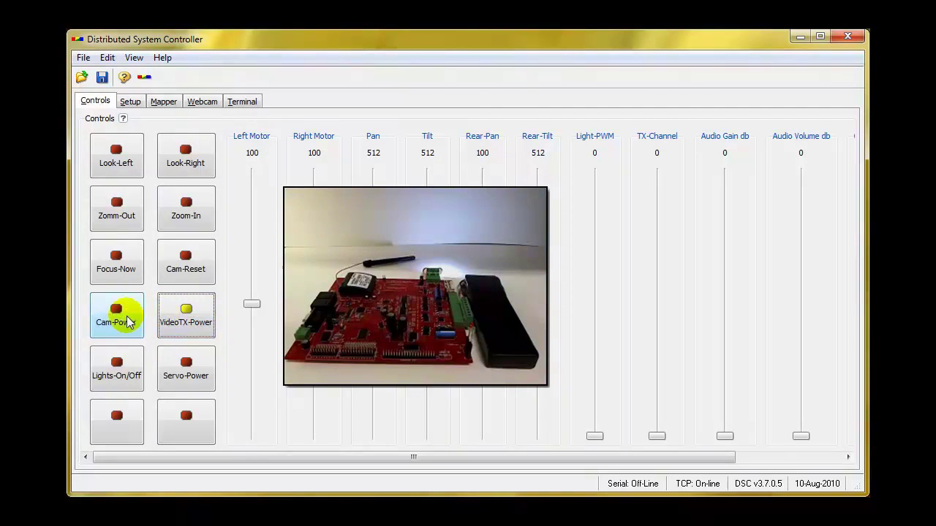
{"action": "left_click", "coordinate": [171, 316]}
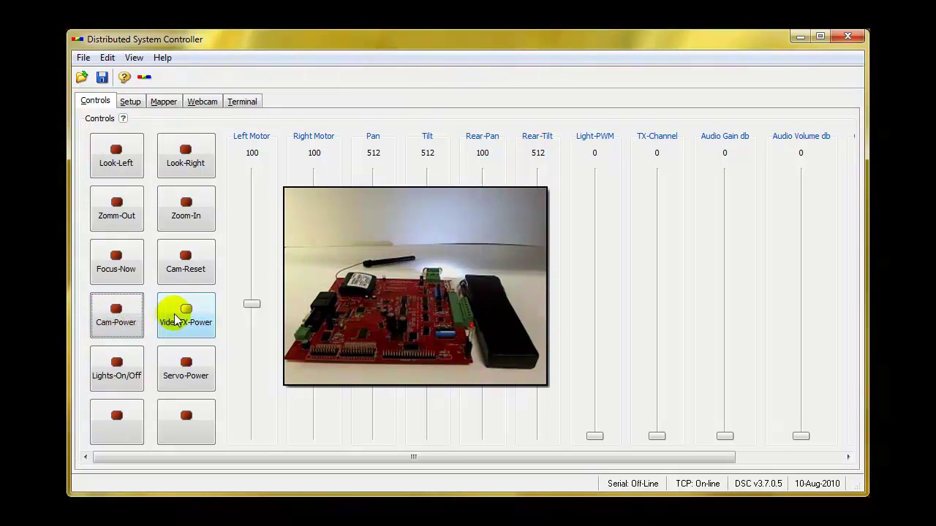
{"action": "left_click", "coordinate": [172, 149]}
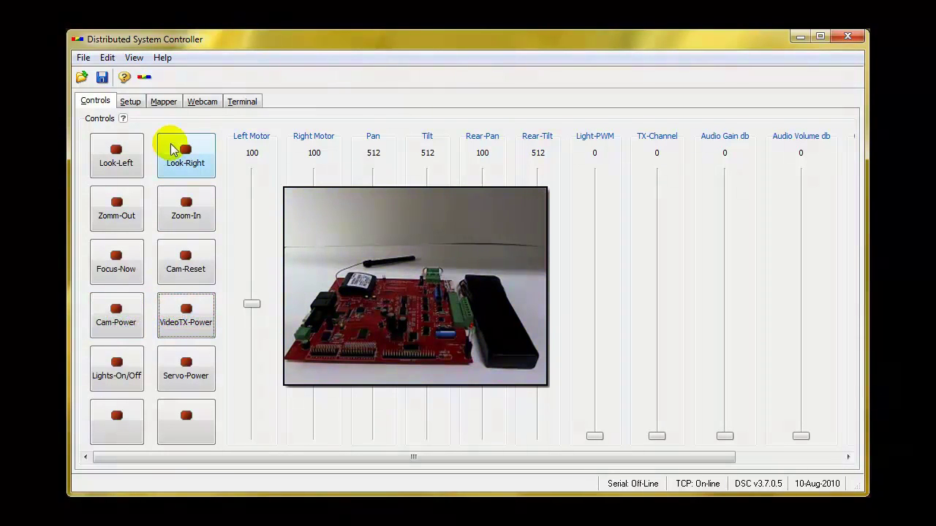
- Examine the button mappings of Cam-Power and VideoTX-Power, including their on and off values and assigned variables
{"action": "left_click", "coordinate": [164, 101]}
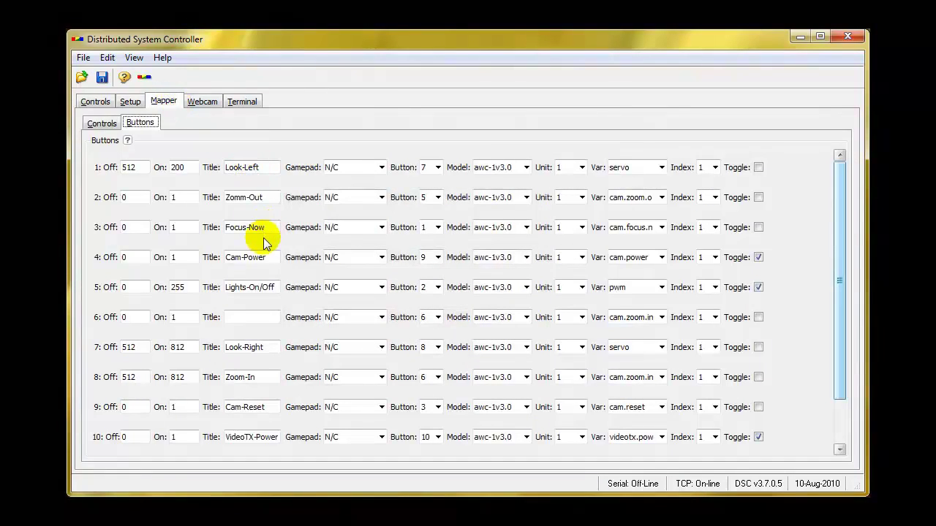
{"action": "left_click_drag", "start_coordinate": [268, 256], "coordinate": [217, 256]}
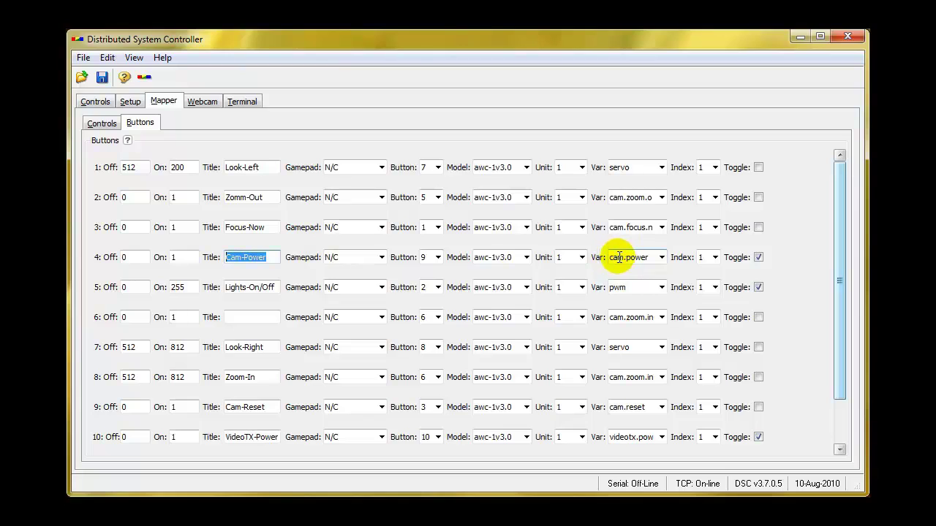
{"action": "mouse_move", "coordinate": [617, 256]}
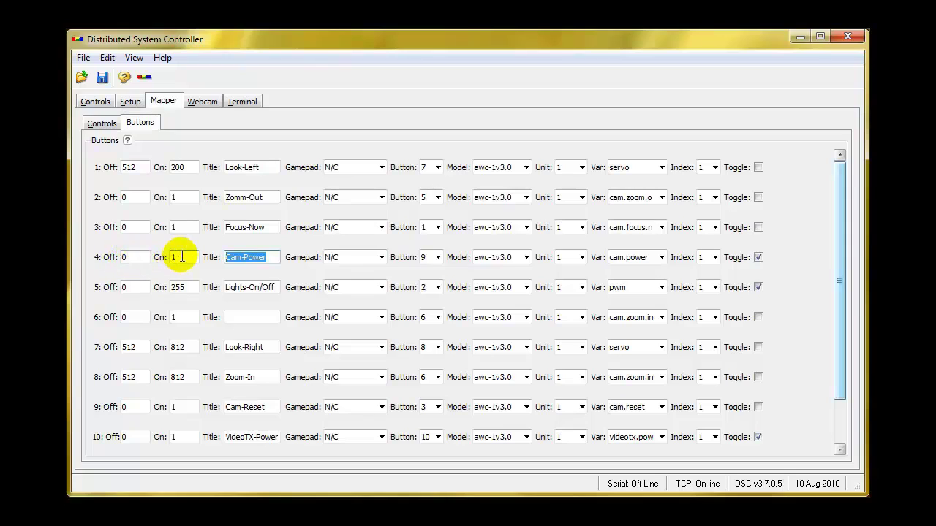
{"action": "double_click", "coordinate": [224, 437]}
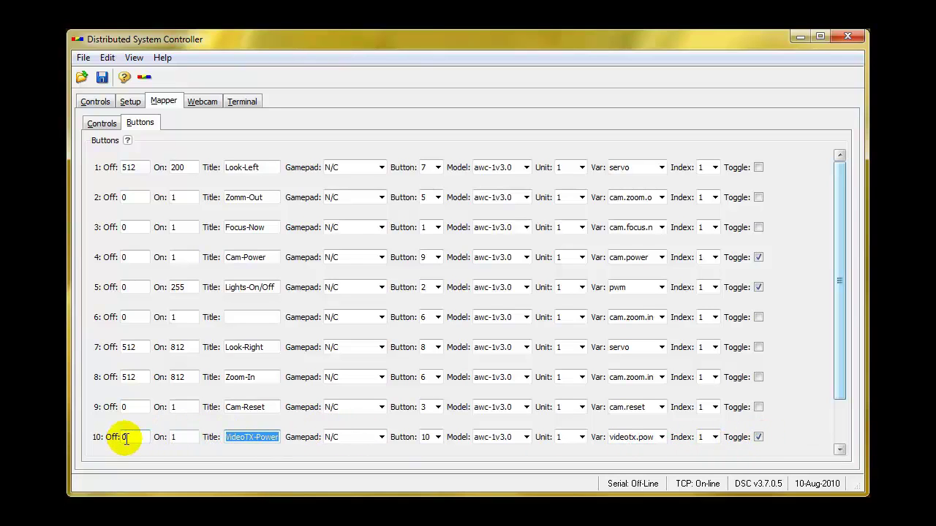
- Return to the on-screen controls and alternately toggle Cam-Power and VideoTX-Power on and off several times
{"action": "left_click", "coordinate": [79, 103]}
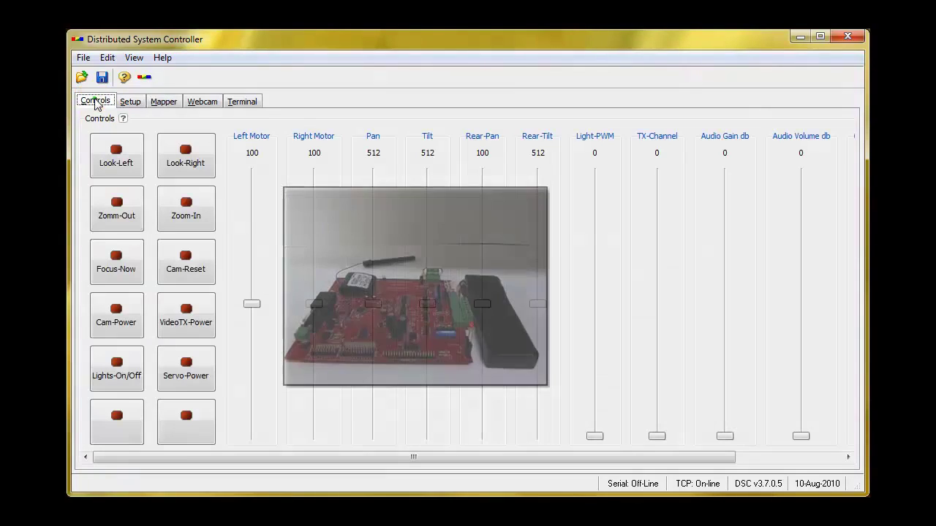
{"action": "left_click", "coordinate": [128, 322]}
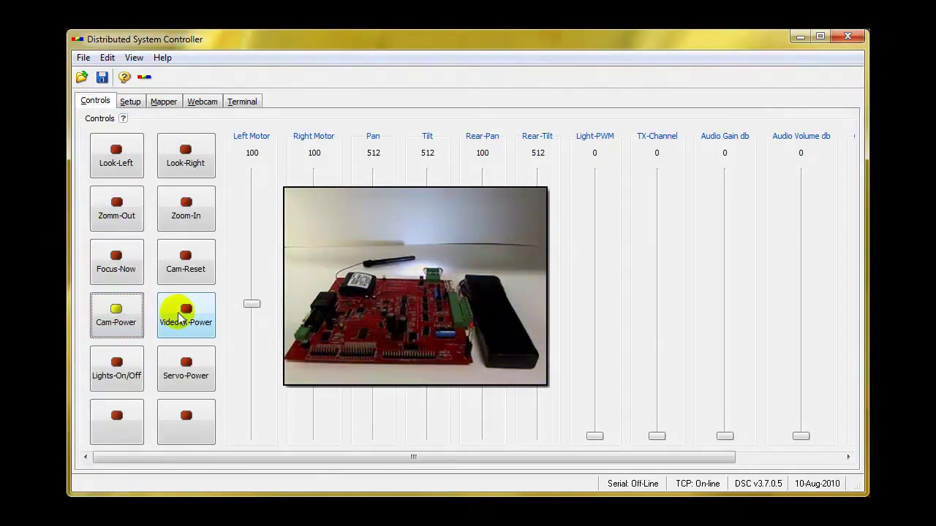
{"action": "left_click", "coordinate": [180, 315]}
{"action": "left_click", "coordinate": [128, 322]}
{"action": "left_click", "coordinate": [184, 319]}
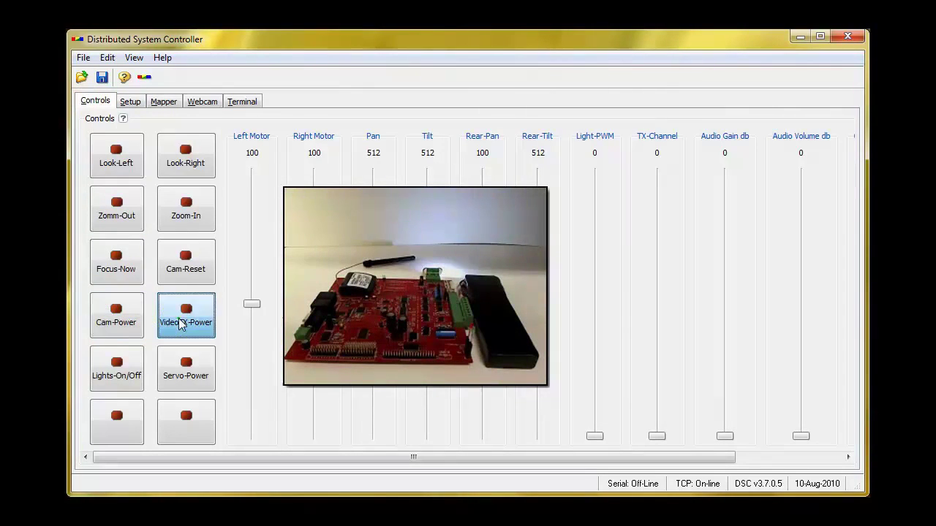
{"action": "left_click", "coordinate": [125, 323]}
{"action": "left_click", "coordinate": [186, 327]}
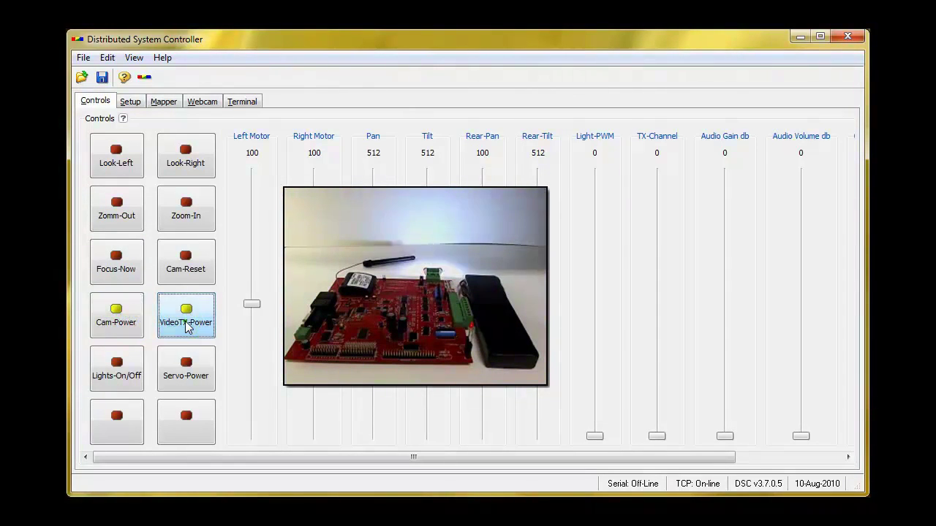
{"action": "left_click", "coordinate": [119, 318]}
{"action": "left_click", "coordinate": [175, 320]}
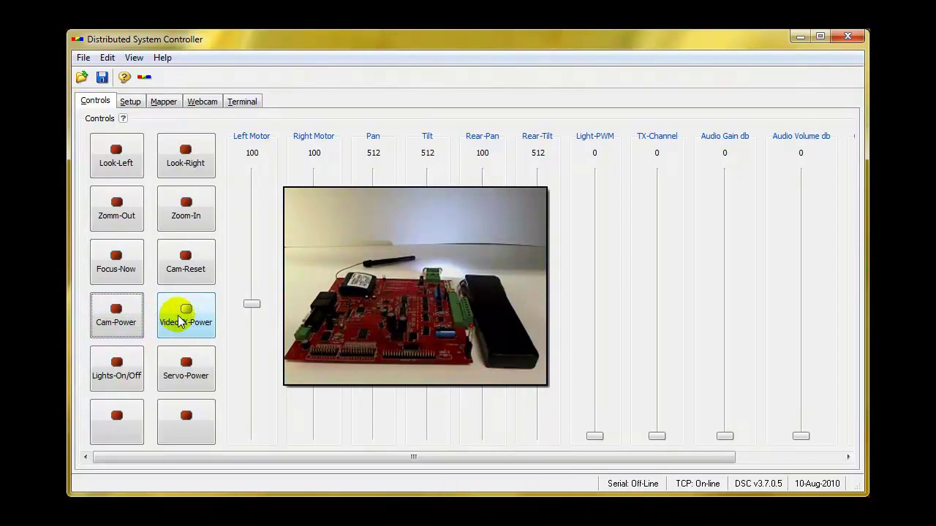
{"action": "left_click", "coordinate": [125, 319]}
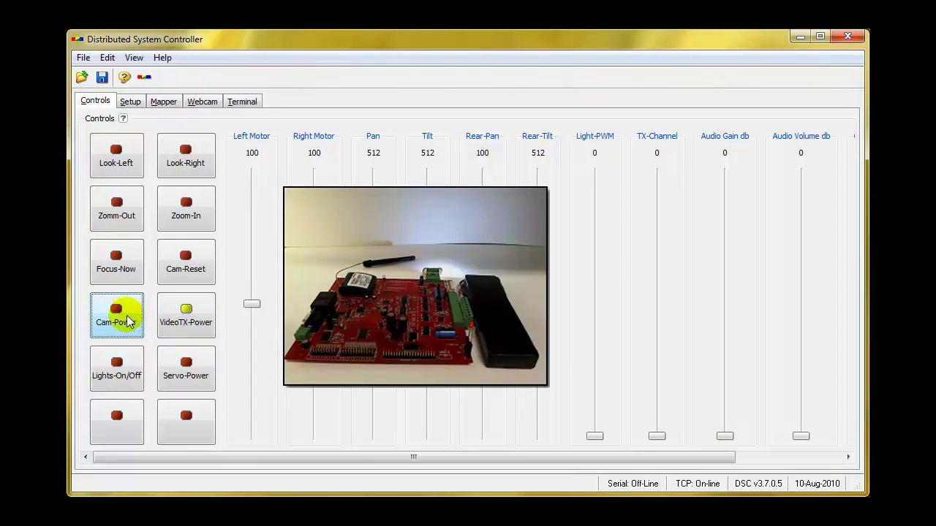
{"action": "left_click", "coordinate": [178, 316]}
{"action": "left_click", "coordinate": [180, 319]}
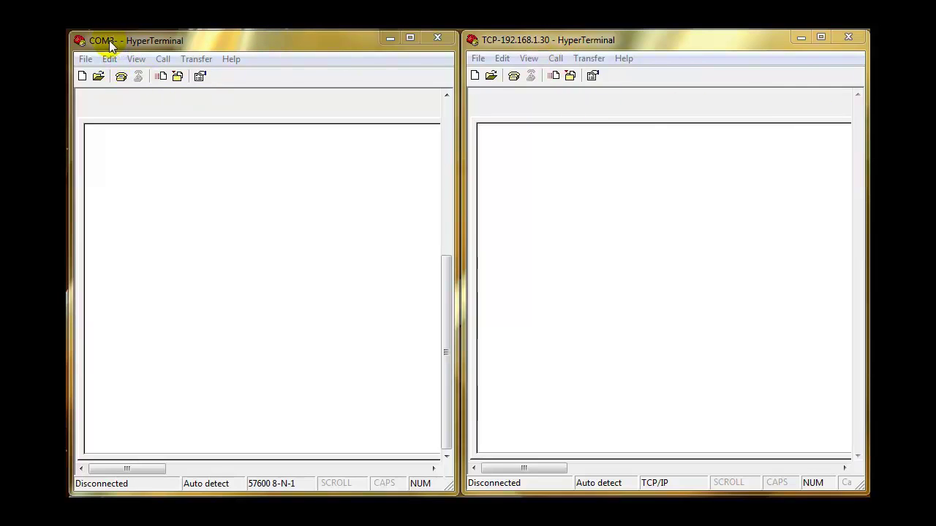
- In HyperTerminal, connect the COM3 serial session and the TCP session for 192.168.1.30
{"action": "left_click", "coordinate": [121, 76]}
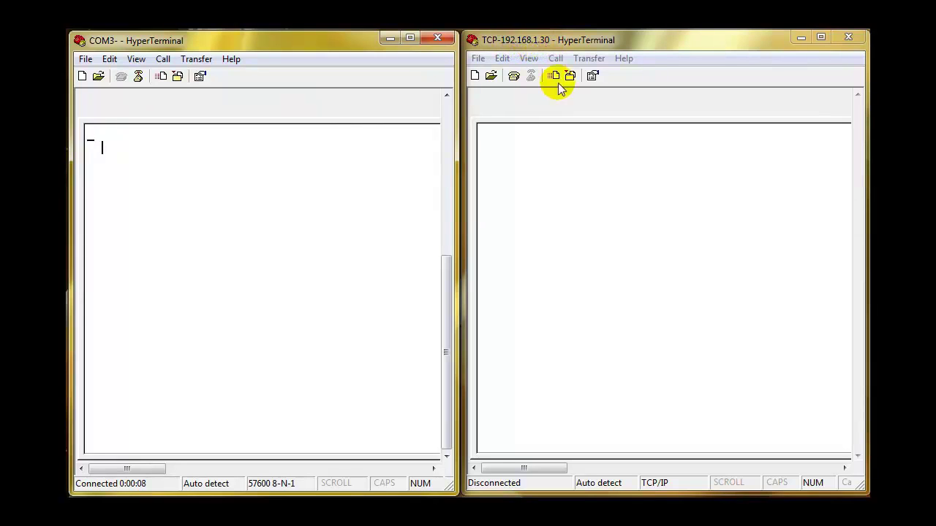
{"action": "left_click", "coordinate": [514, 77]}
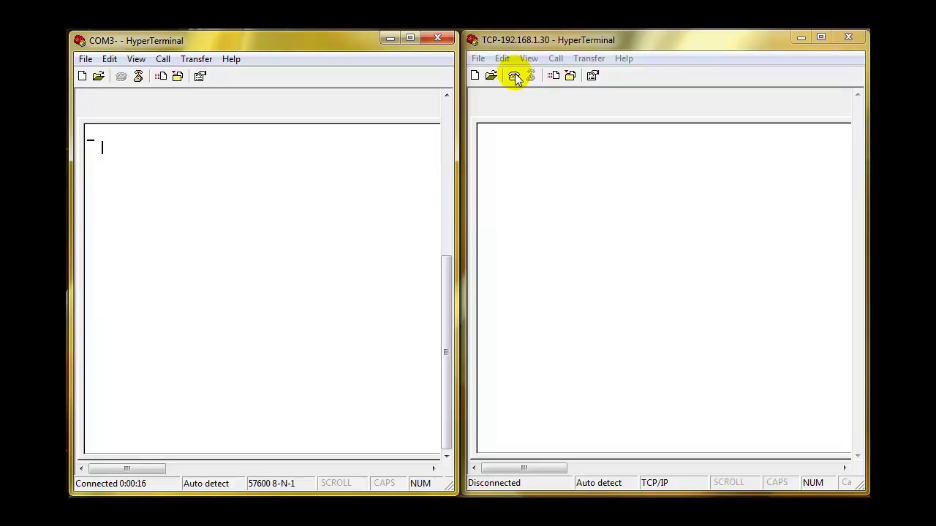
{"action": "left_click", "coordinate": [514, 78]}
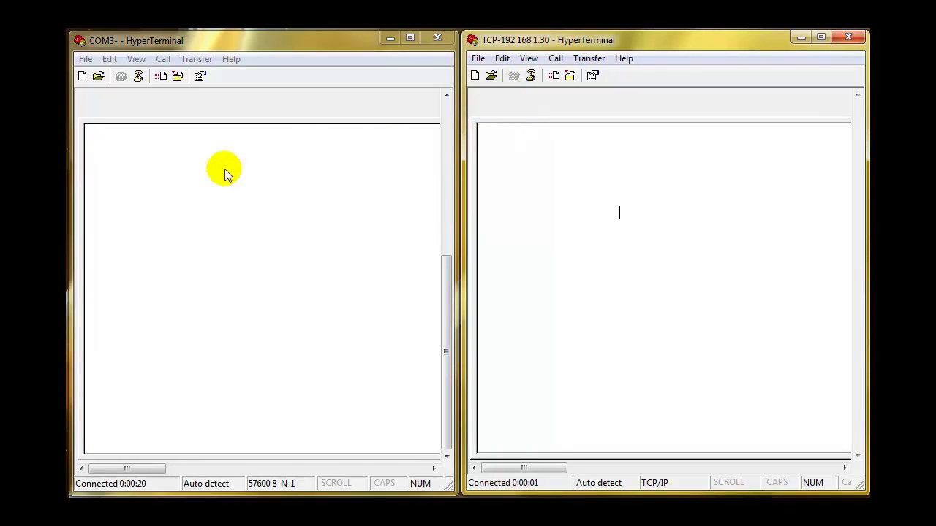
- Test the serial-to-TCP link by entering "this" in the COM3 session and "hello" in the TCP session
{"action": "left_click", "coordinate": [93, 142]}
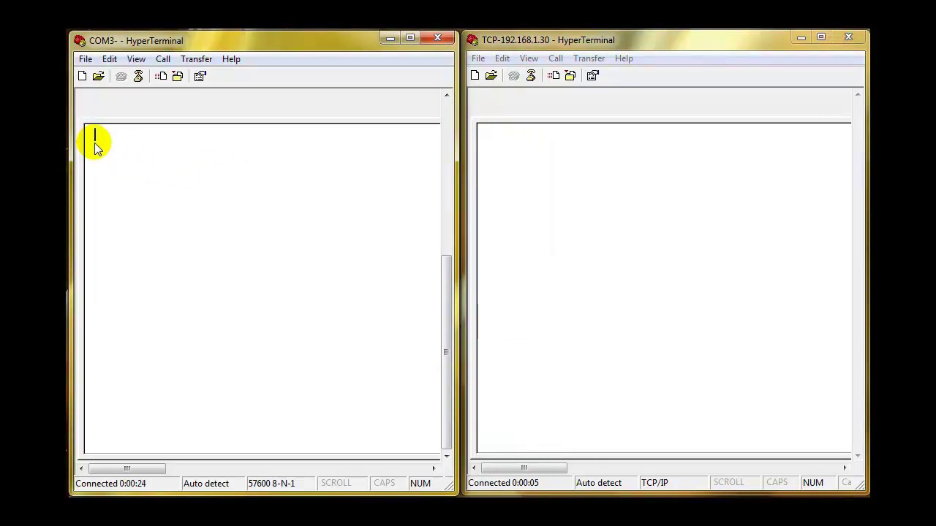
{"action": "type", "text": "this"}
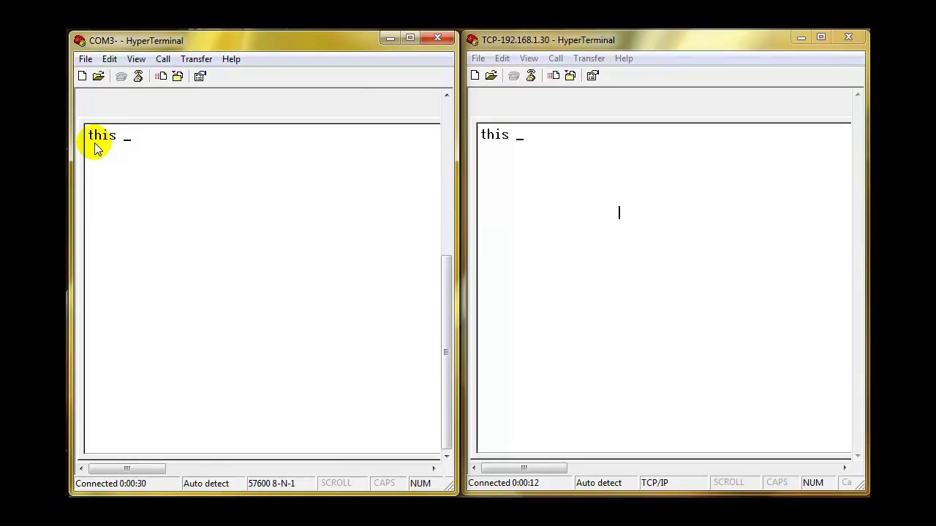
{"action": "left_click", "coordinate": [493, 154]}
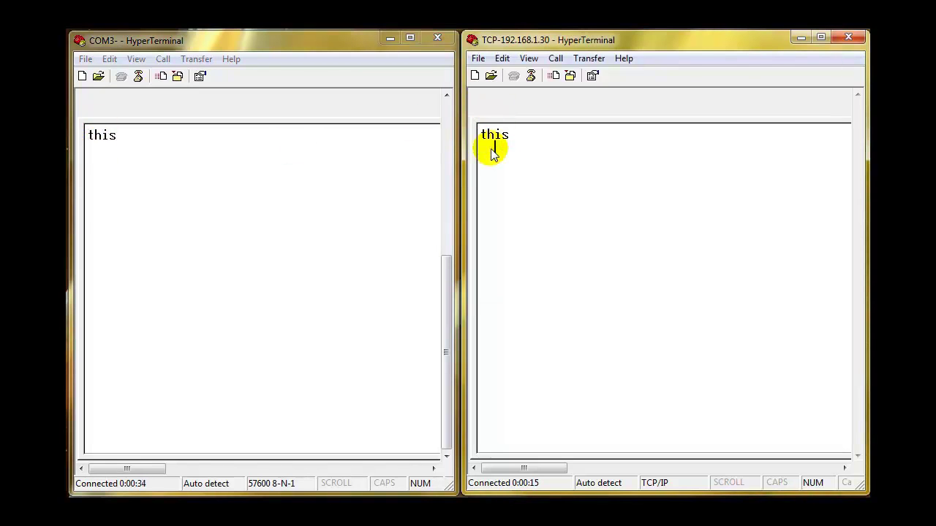
{"action": "type", "text": "hello"}
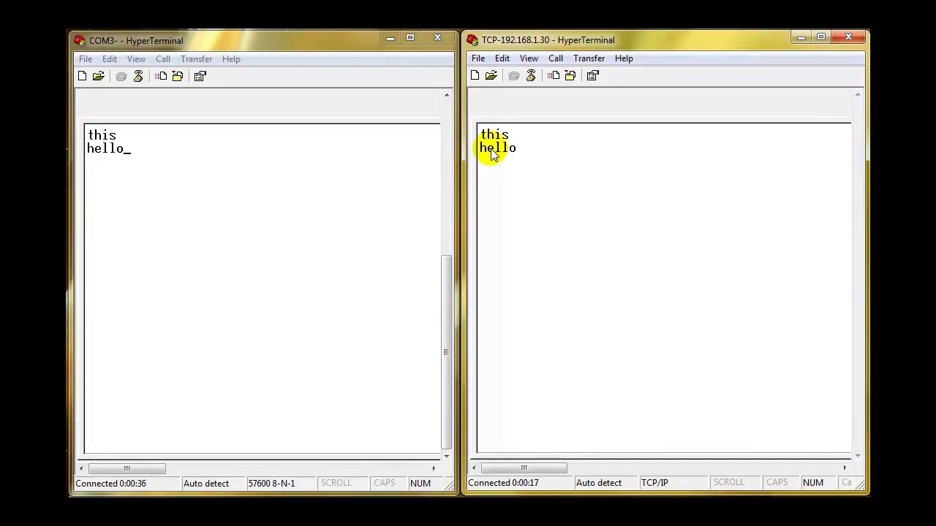